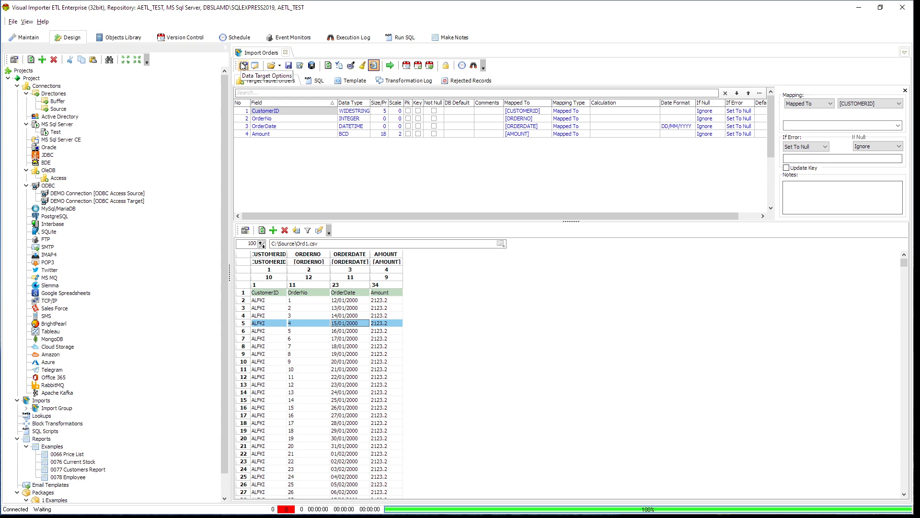
- Examine the connection type and Ole DB settings in the Import Orders data target options
left_click(243, 65)
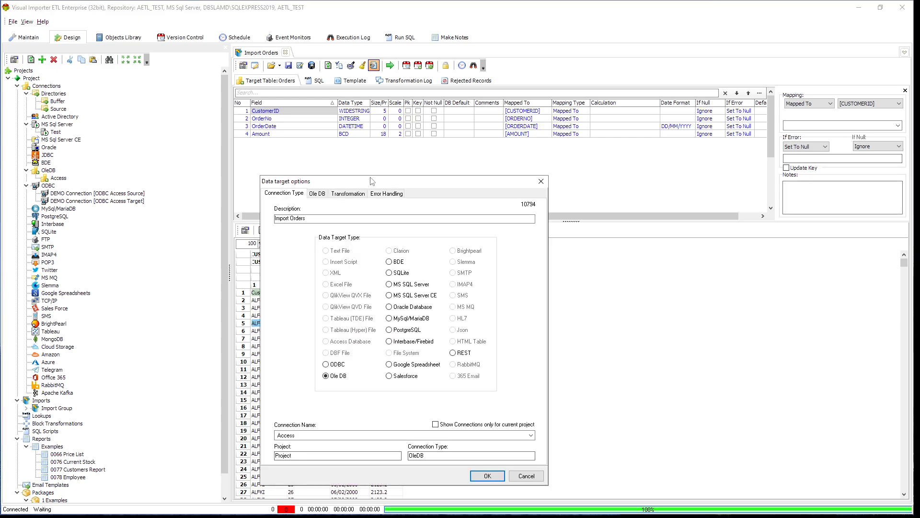
left_click_drag(381, 179, 397, 141)
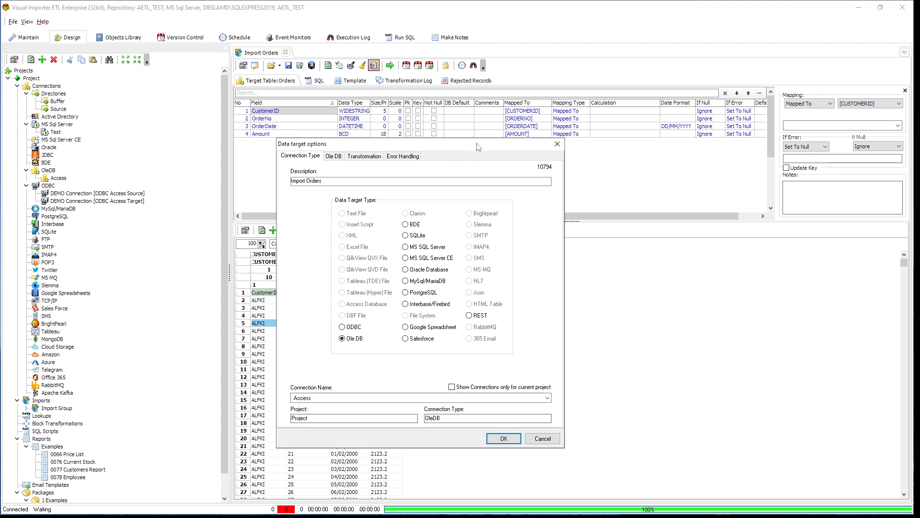
left_click_drag(478, 146, 482, 158)
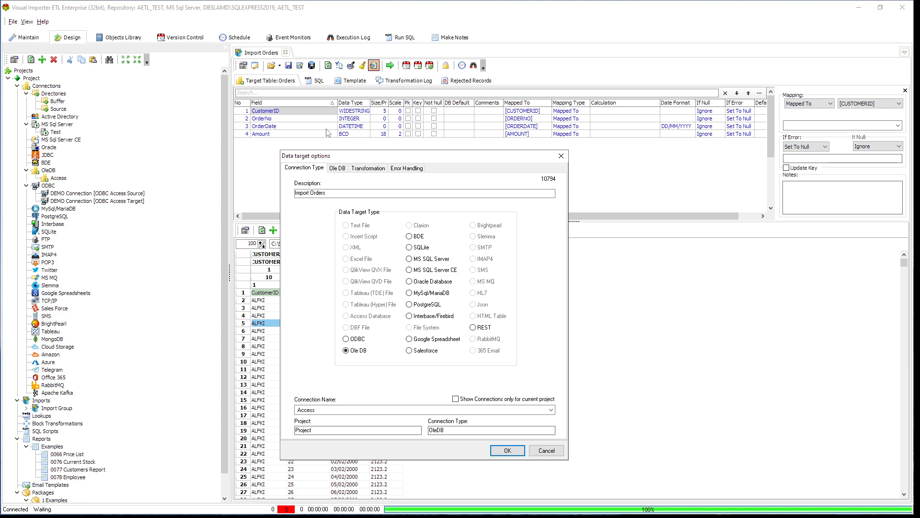
left_click(330, 167)
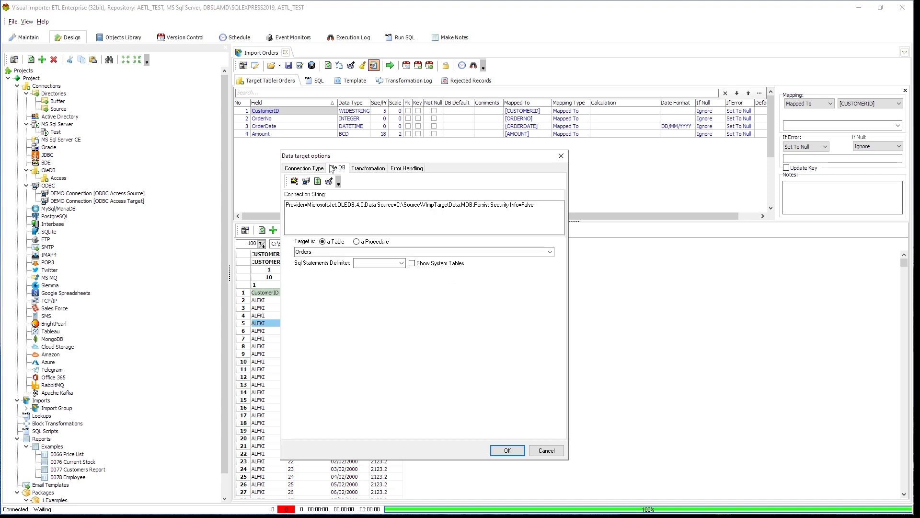
- Review the data target's transformation types, generated insert SQL and error handling settings, leaving the options without changes
left_click(371, 170)
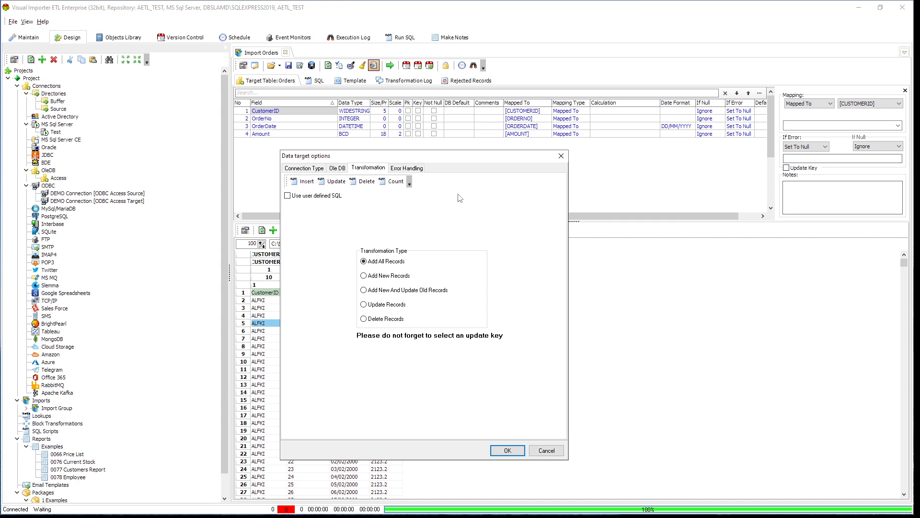
left_click(307, 182)
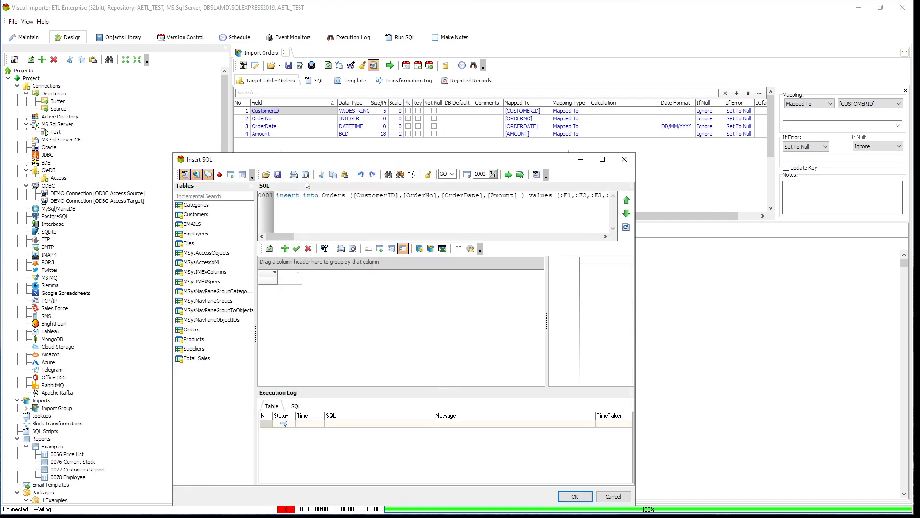
left_click(616, 497)
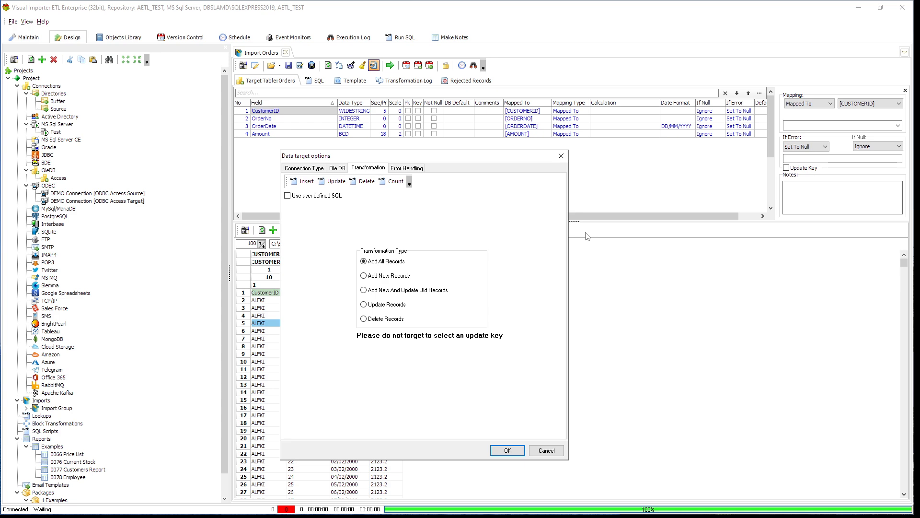
left_click(414, 170)
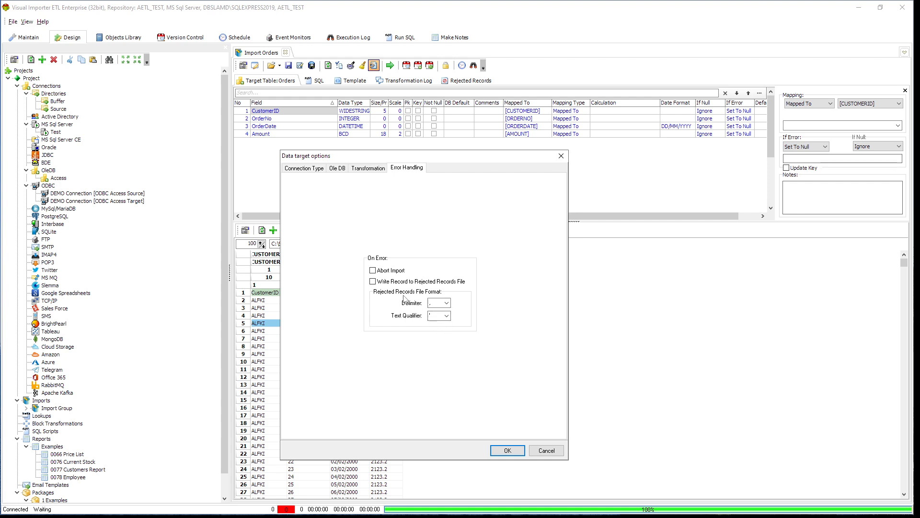
left_click(553, 451)
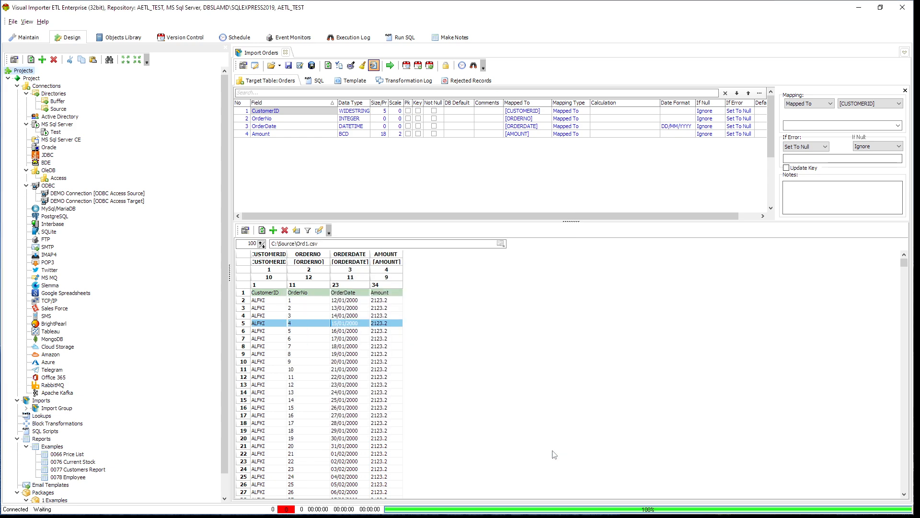
left_click(255, 66)
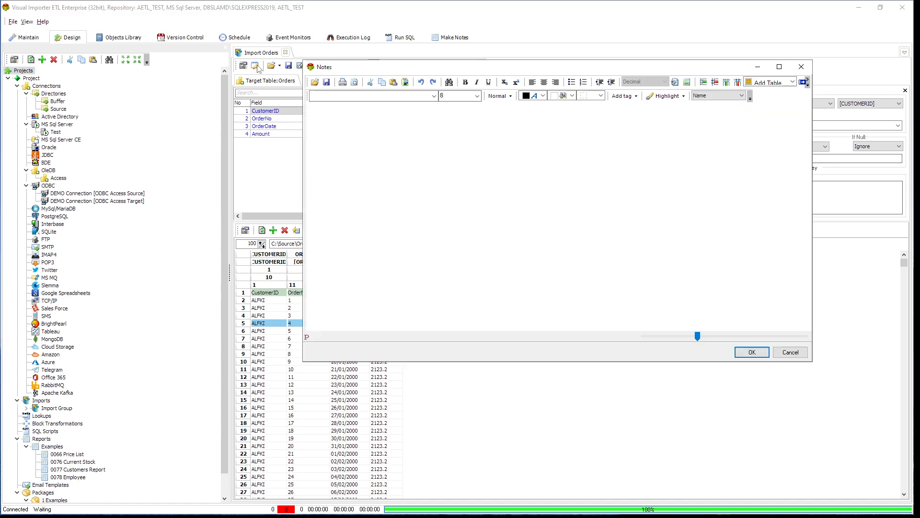
left_click(342, 134)
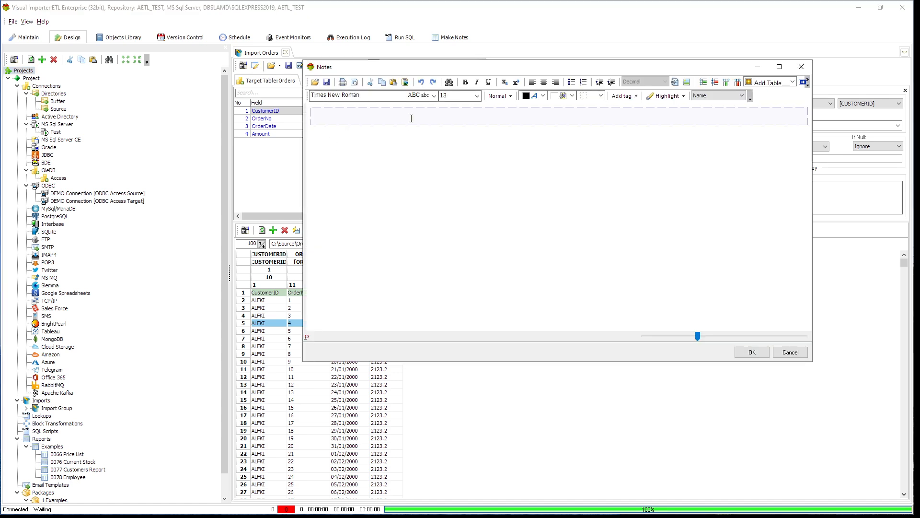
type("Notest")
left_click(791, 353)
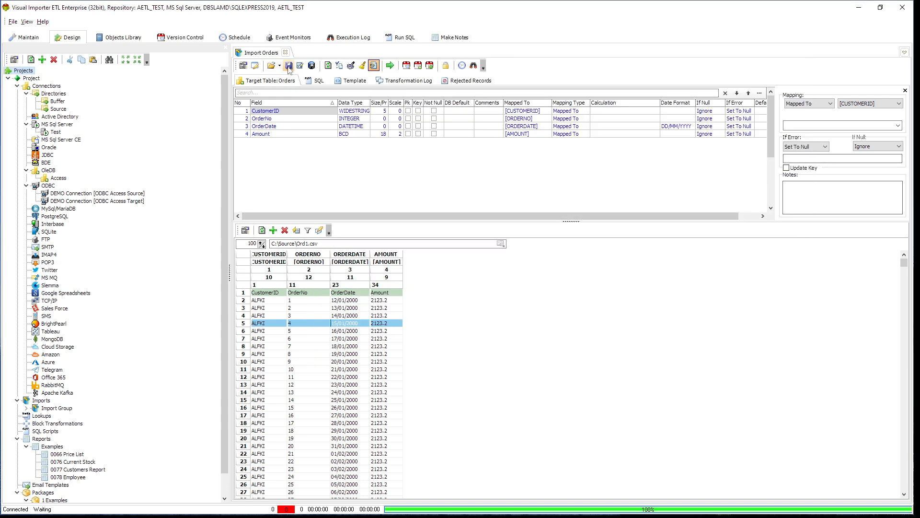
- Check the Import Orders mapping for errors and preview the mapped data records
left_click(339, 68)
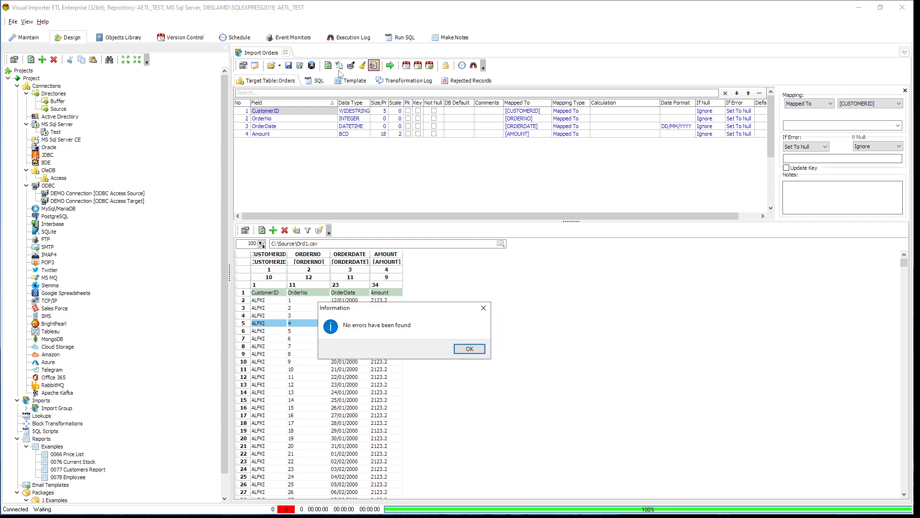
left_click(469, 347)
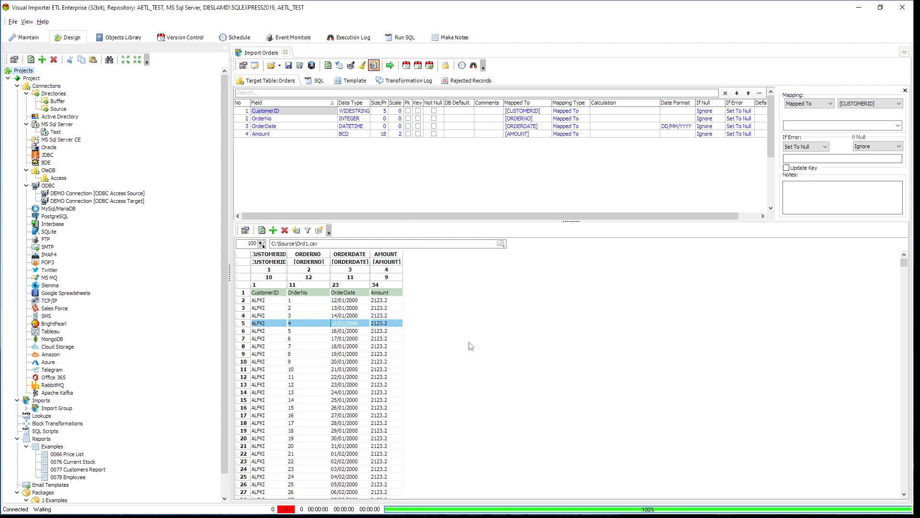
left_click(350, 67)
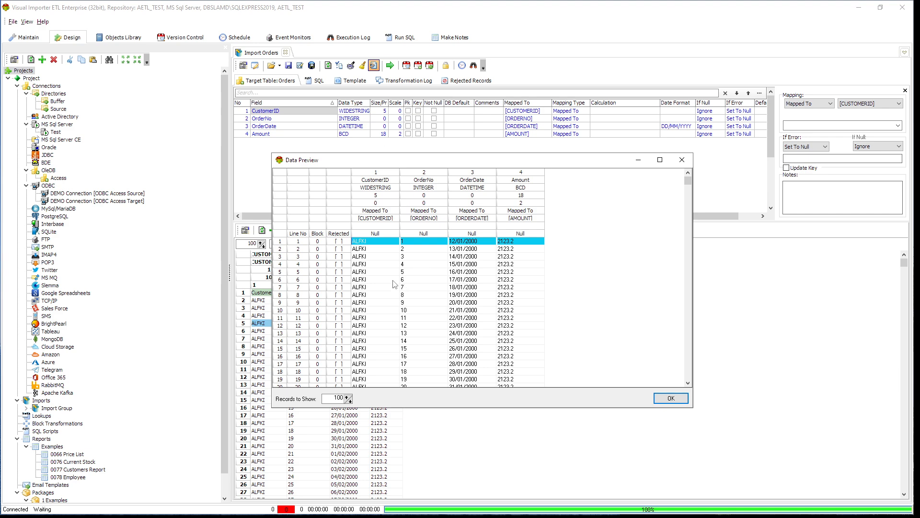
left_click(402, 279)
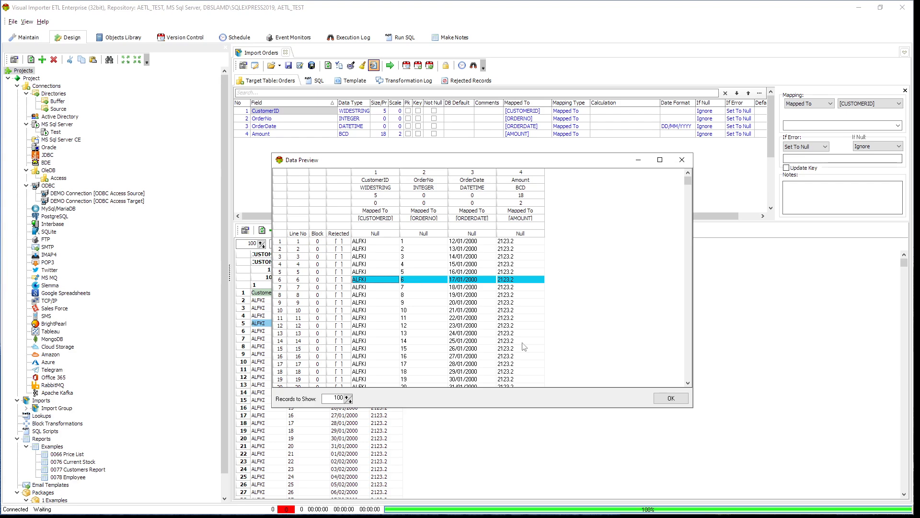
left_click(686, 399)
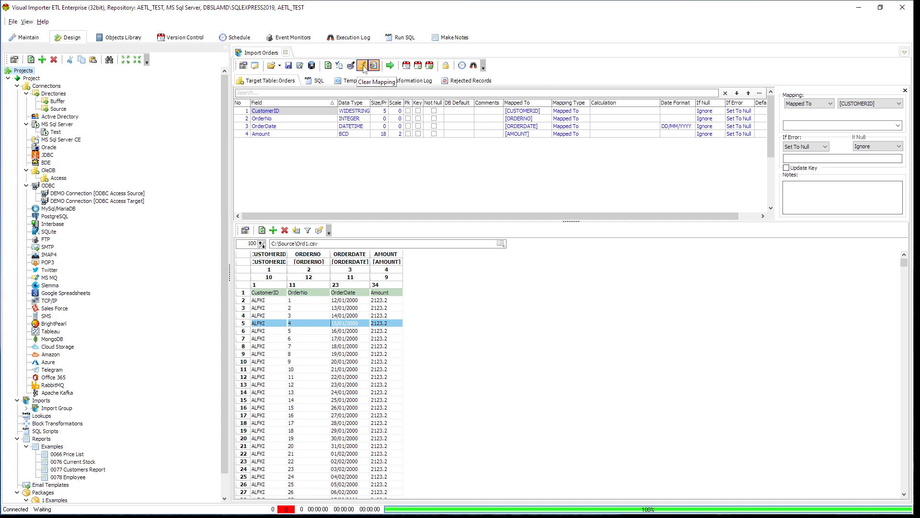
- Clear the OrderNo field's mapping and map it back to the ORDERNO source column
left_click(363, 66)
left_click(318, 258)
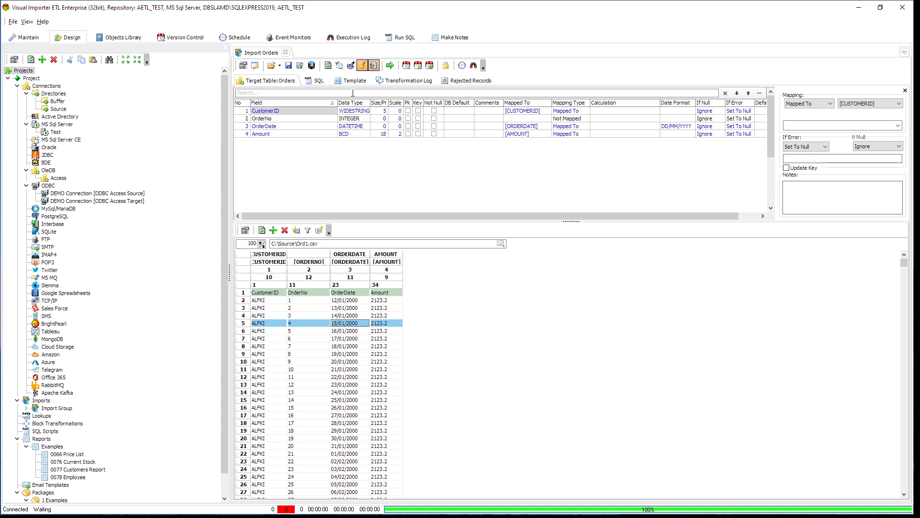
left_click(304, 120)
left_click(315, 255)
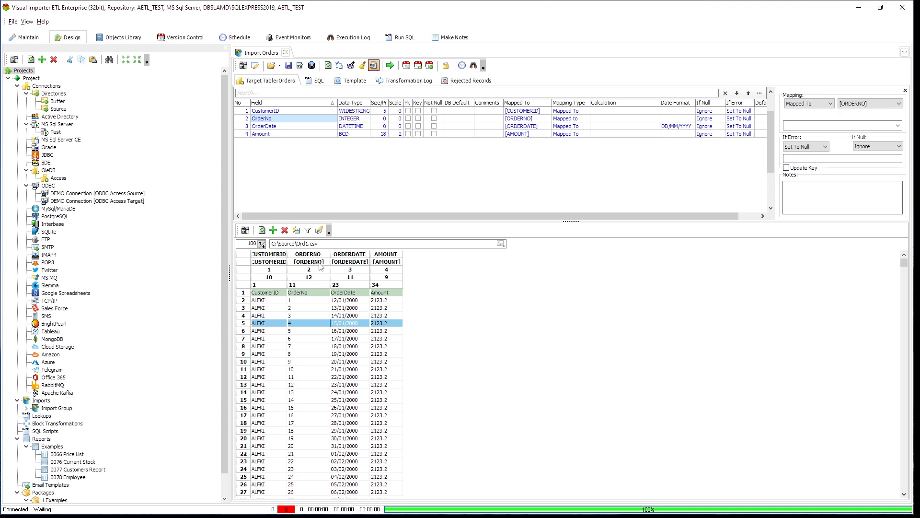
- Review the Import Orders version list, the revert option and the new version properties without creating or restoring a version
left_click(406, 67)
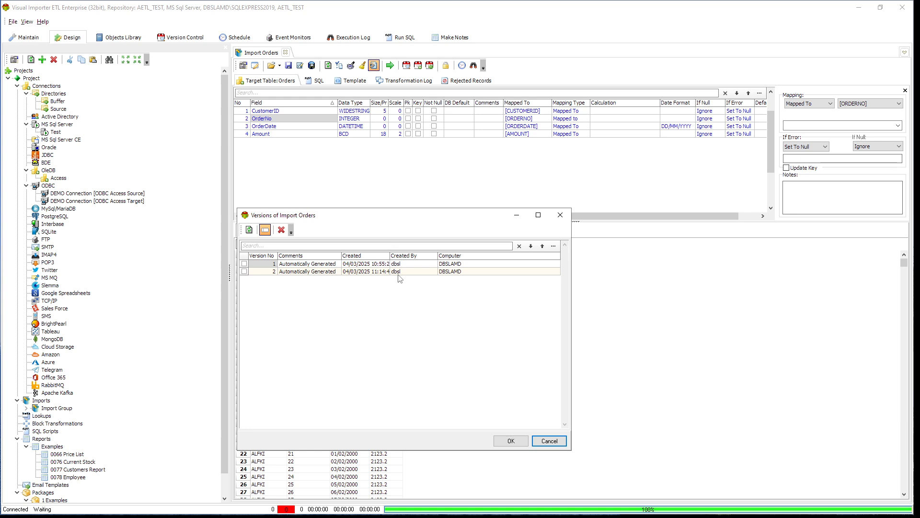
left_click(547, 442)
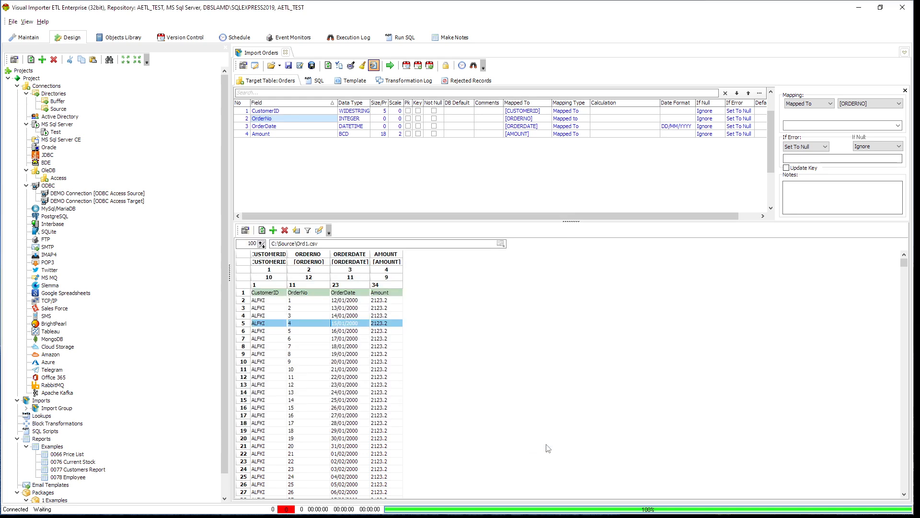
left_click(430, 66)
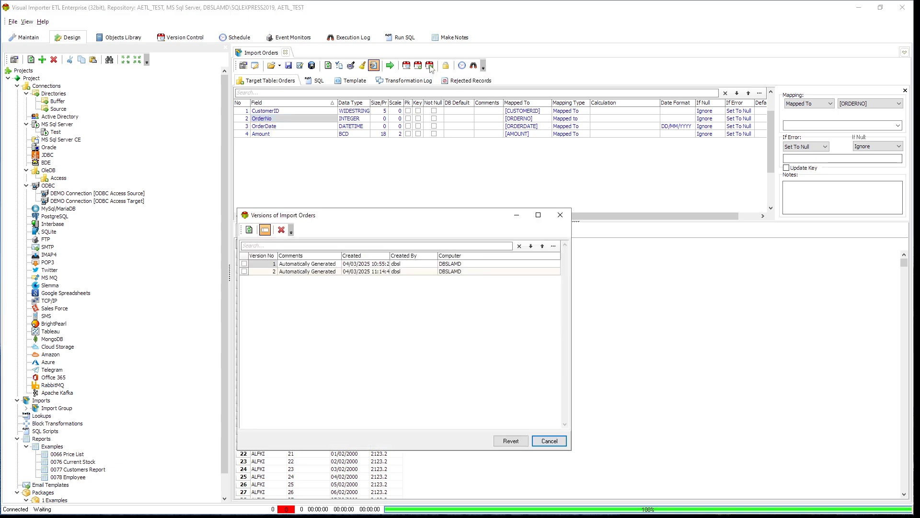
left_click(376, 272)
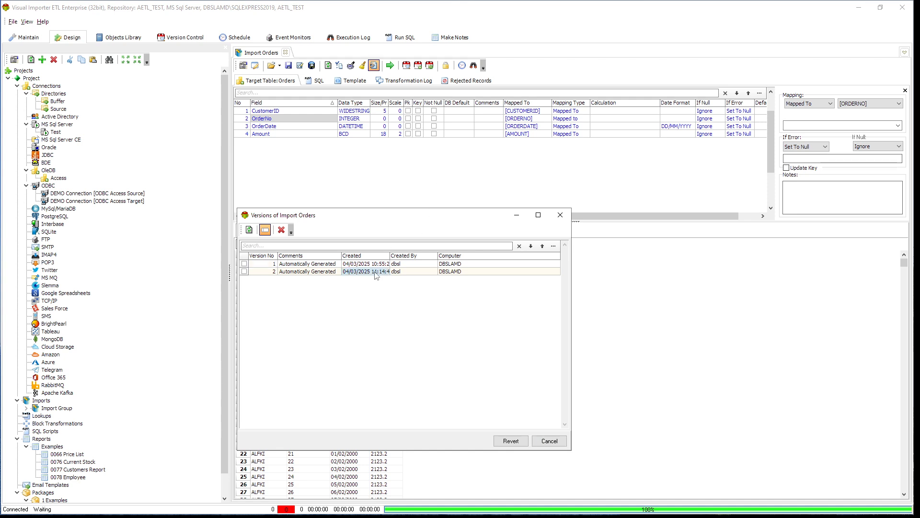
left_click(550, 441)
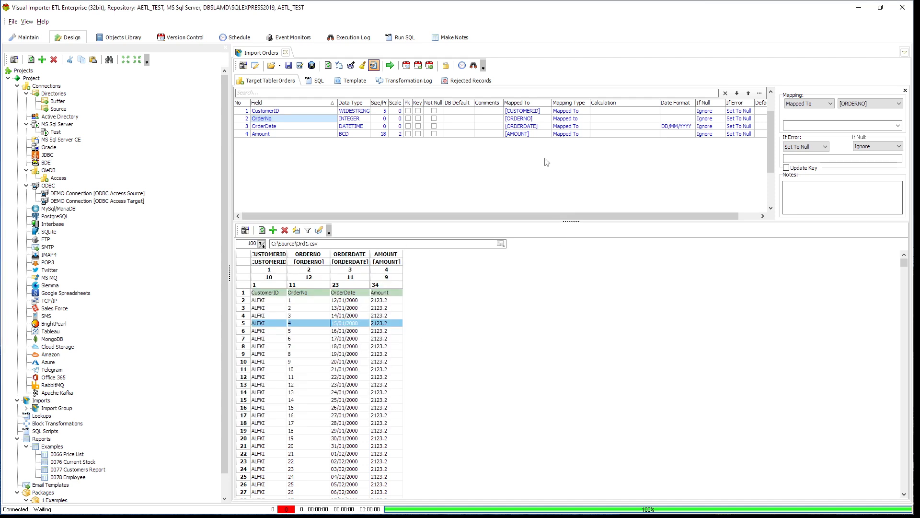
left_click(417, 70)
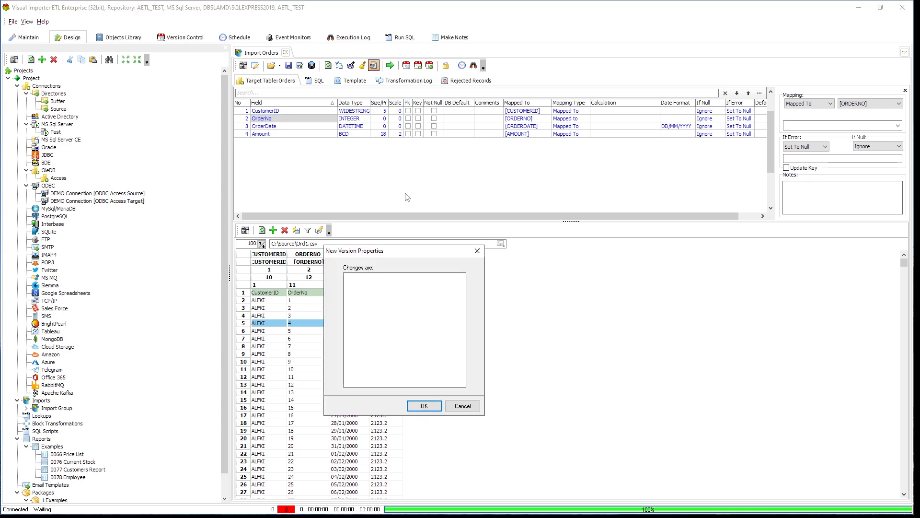
left_click(411, 284)
left_click(463, 406)
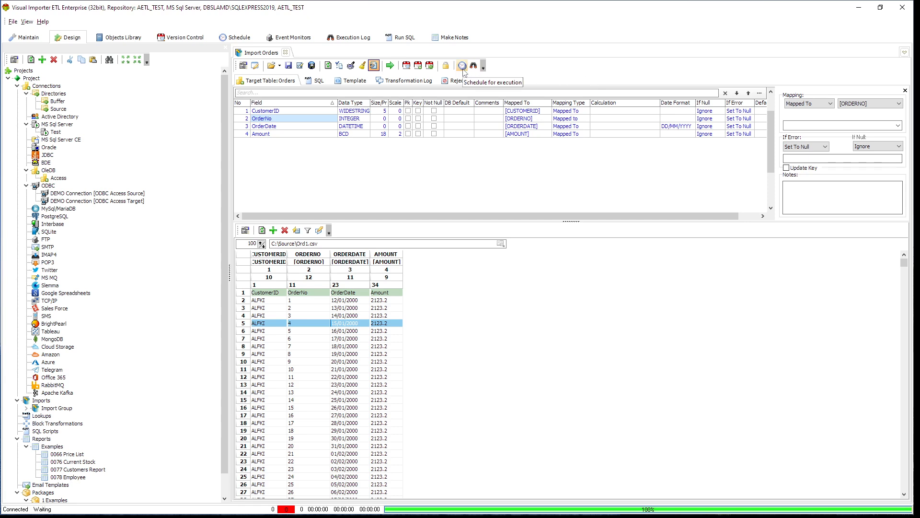
- Look at the schedule options and the execution log for Import Orders
left_click(462, 67)
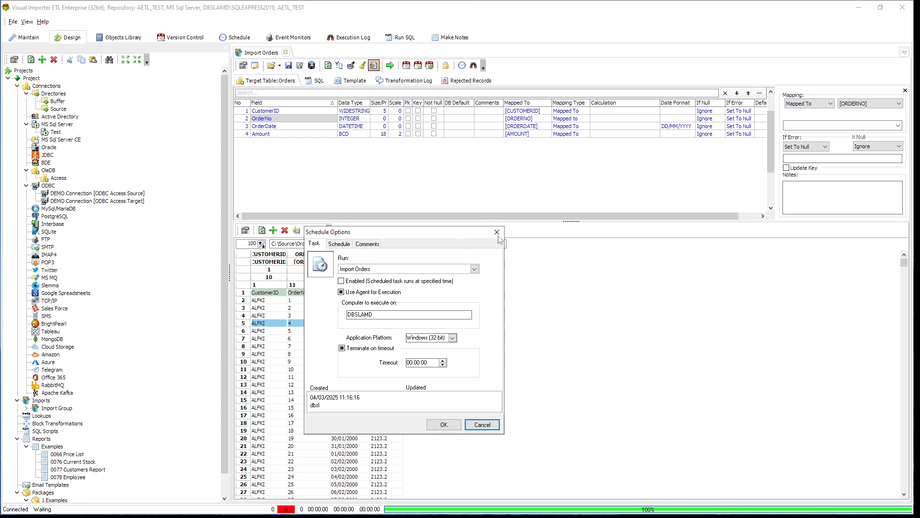
left_click(497, 233)
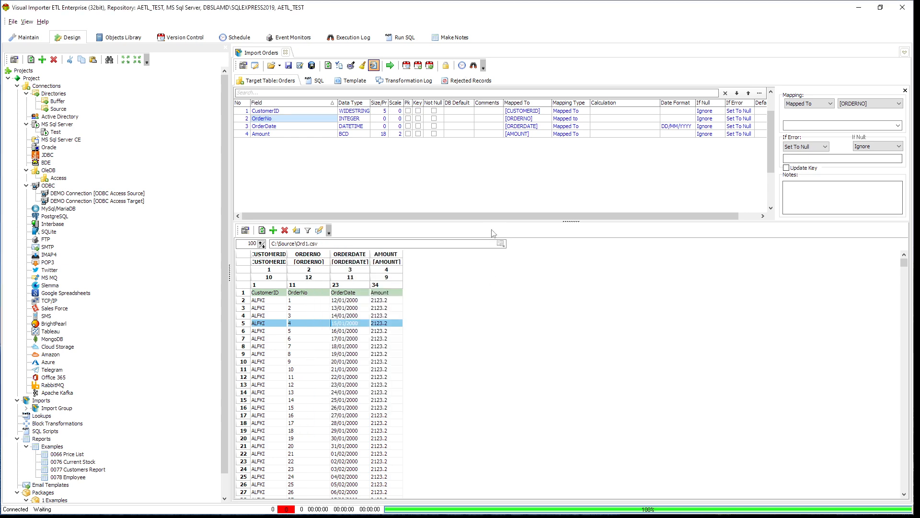
left_click(474, 67)
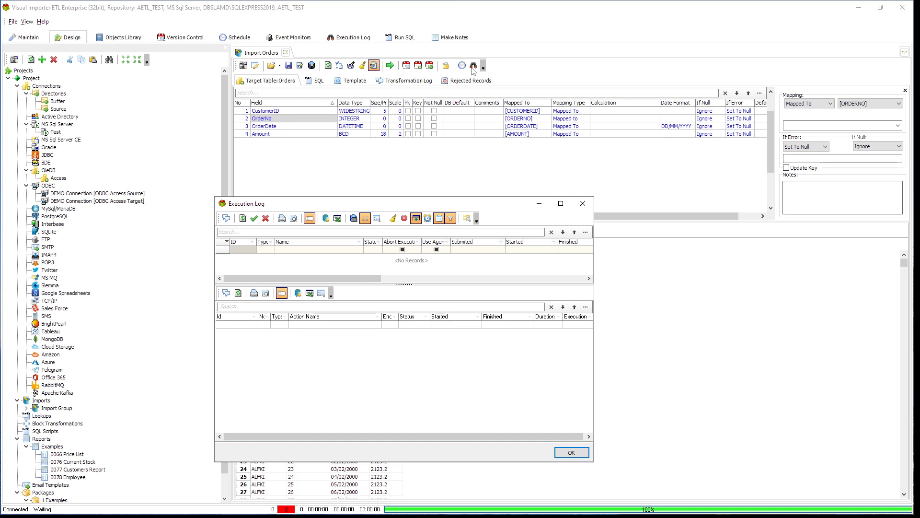
left_click(583, 204)
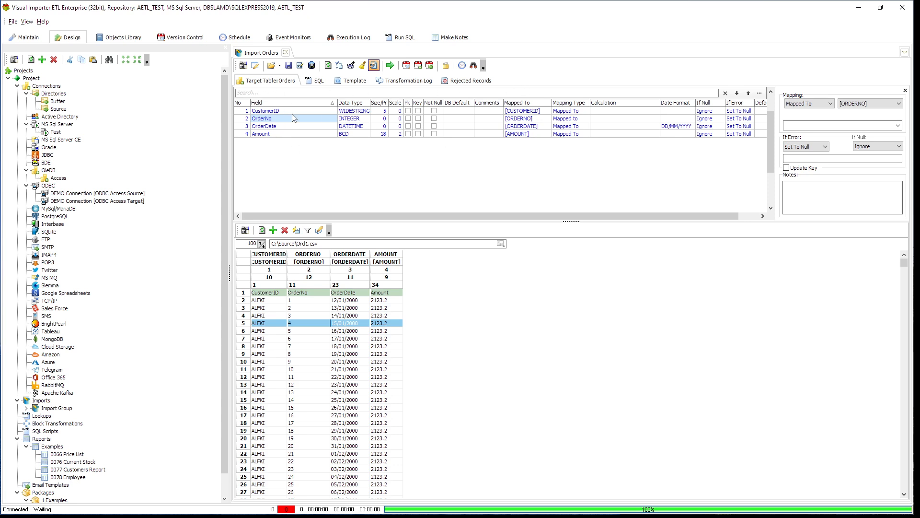
- Inspect the mapping settings of the OrderDate, CustomerID and OrderNo target fields
left_click(294, 127)
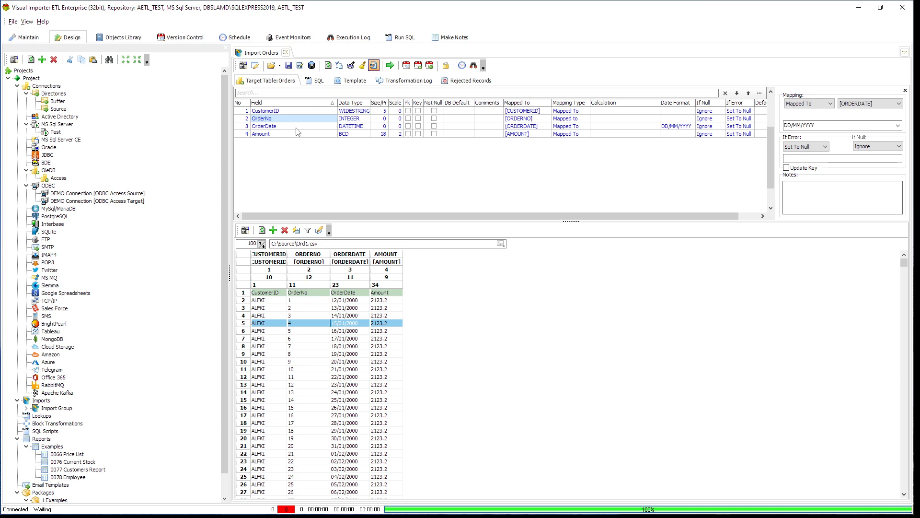
left_click(301, 111)
left_click(312, 119)
left_click(316, 111)
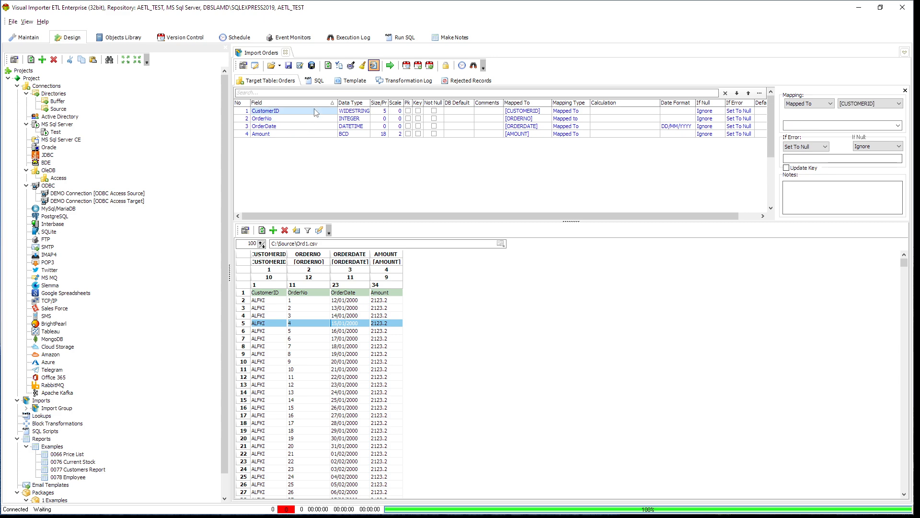
- Sort the target fields by Mapped To and select the Amount field's mapping type
left_click(546, 103)
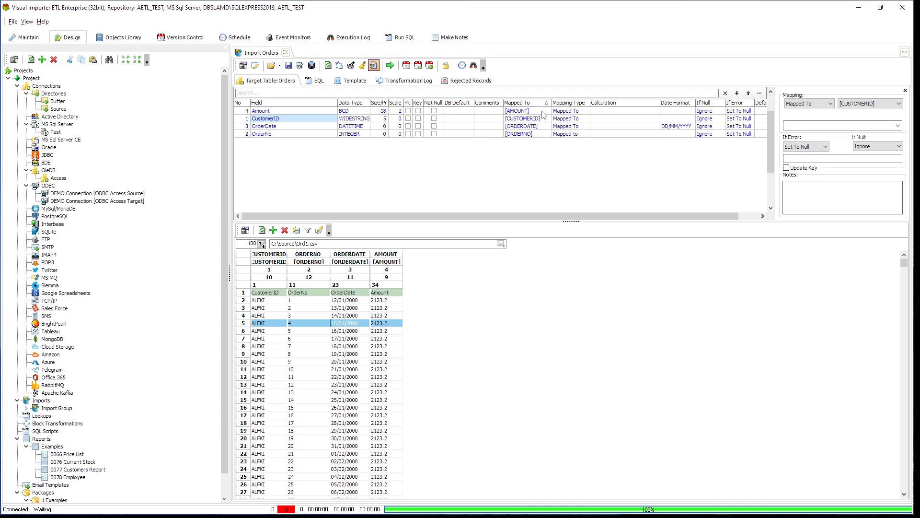
left_click(546, 111)
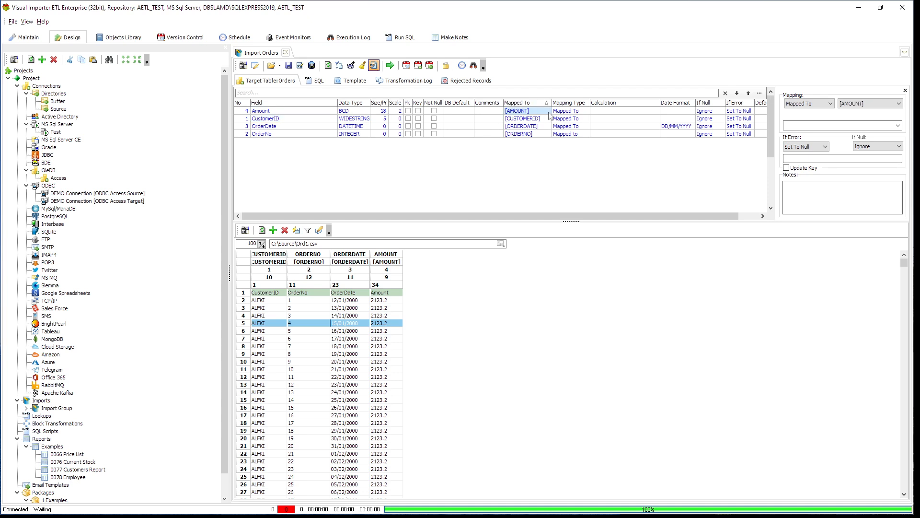
left_click(548, 111)
left_click(549, 112)
left_click(549, 112)
left_click(577, 113)
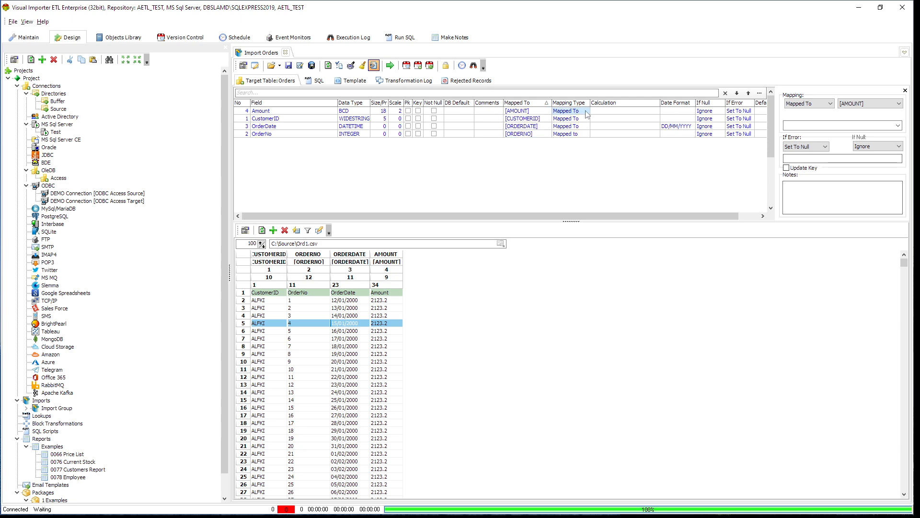
- Inspect the mapping type of the Amount target field and the Calculation cell of the CustomerID field
left_click(586, 112)
left_click(587, 111)
left_click(586, 111)
left_click(642, 120)
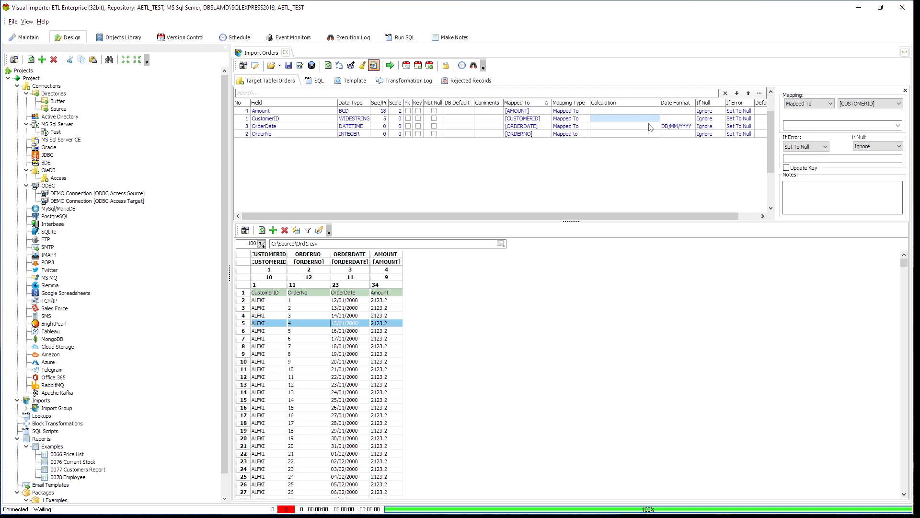
left_click(655, 120)
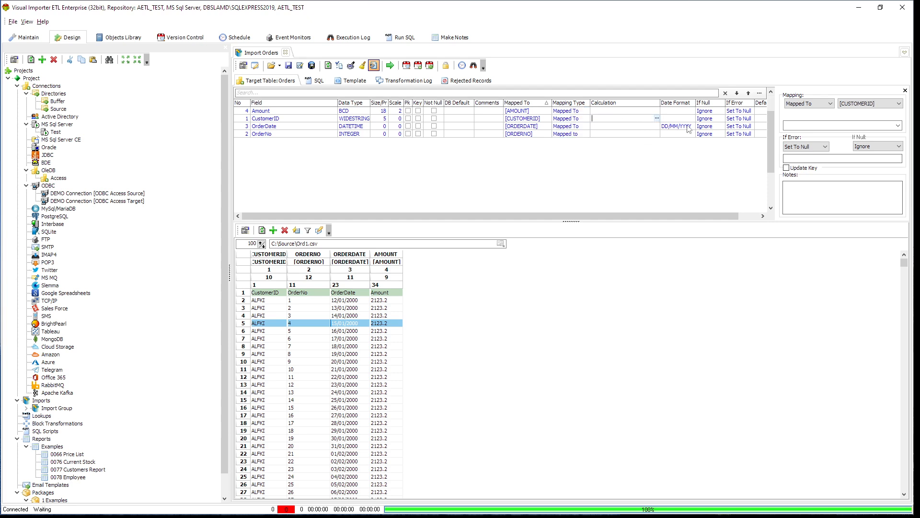
- Look at the CustomerID field's mapping, mapped source field and If Null choices in its mapping properties
left_click(831, 104)
left_click(831, 105)
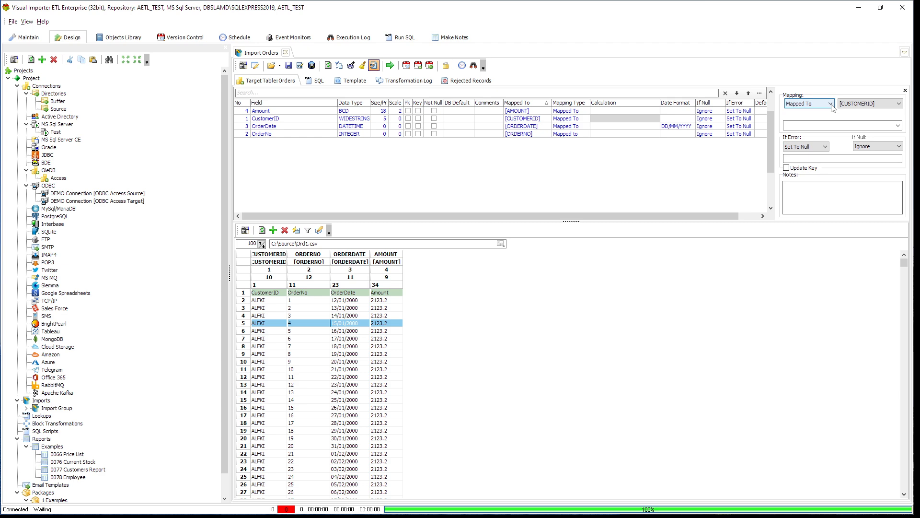
left_click(880, 104)
left_click(880, 112)
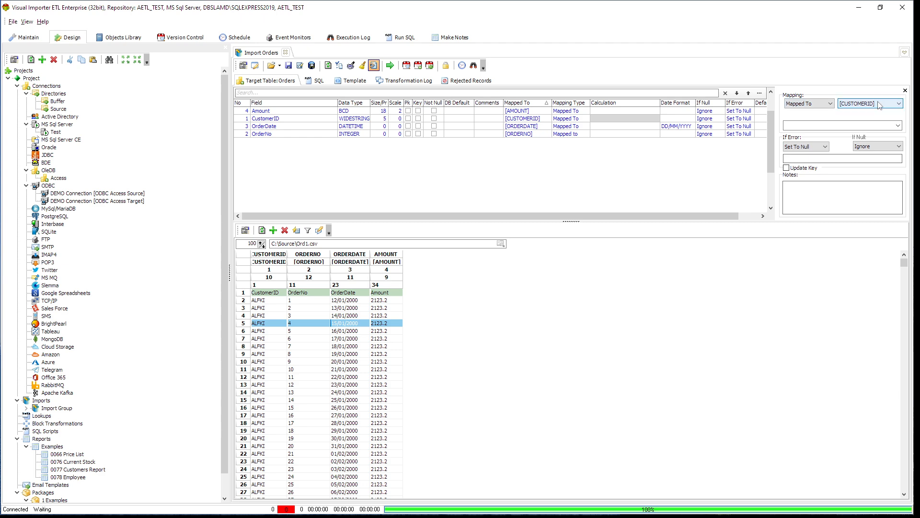
left_click(881, 145)
left_click(882, 146)
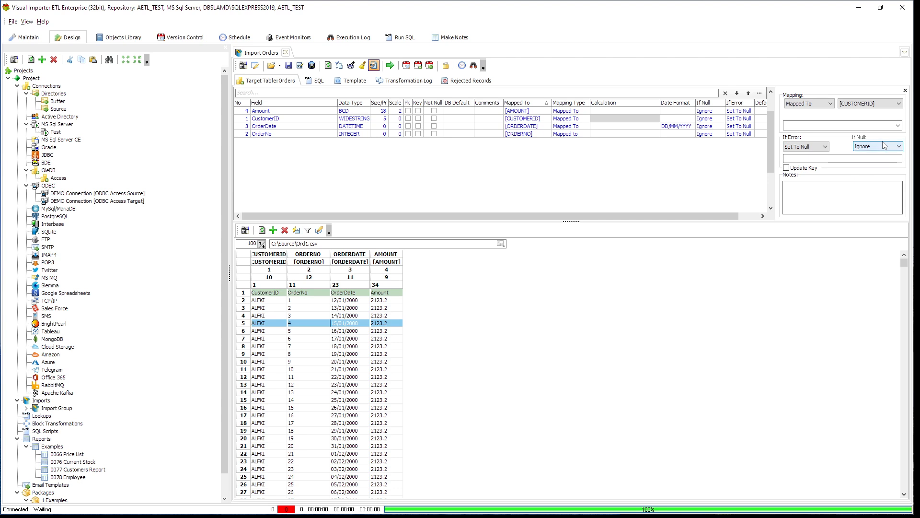
left_click(804, 173)
- Delete the "delete from orders" statement from the SQL Before script and undo the deletion
left_click(321, 80)
left_click_drag(366, 118, 221, 117)
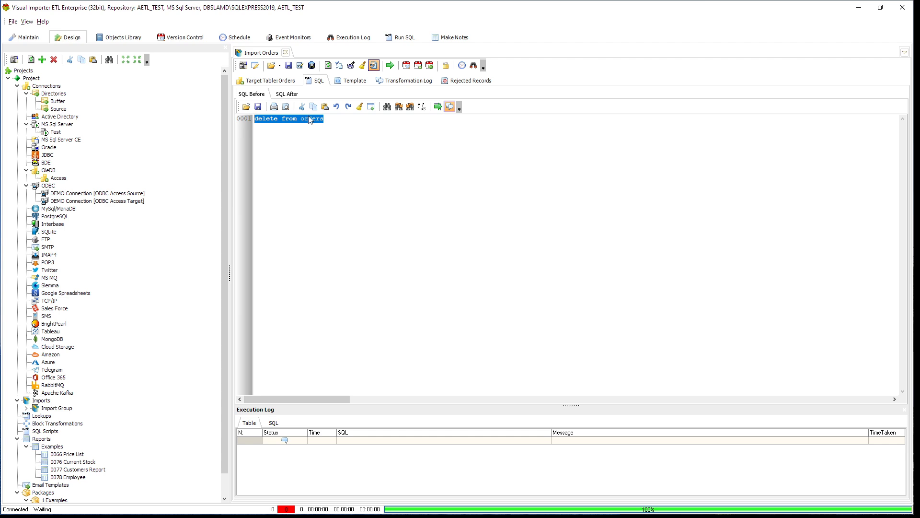
key("Delete")
key("ctrl+z")
- View the Import Orders template text and the entries of its transformation log
left_click(355, 81)
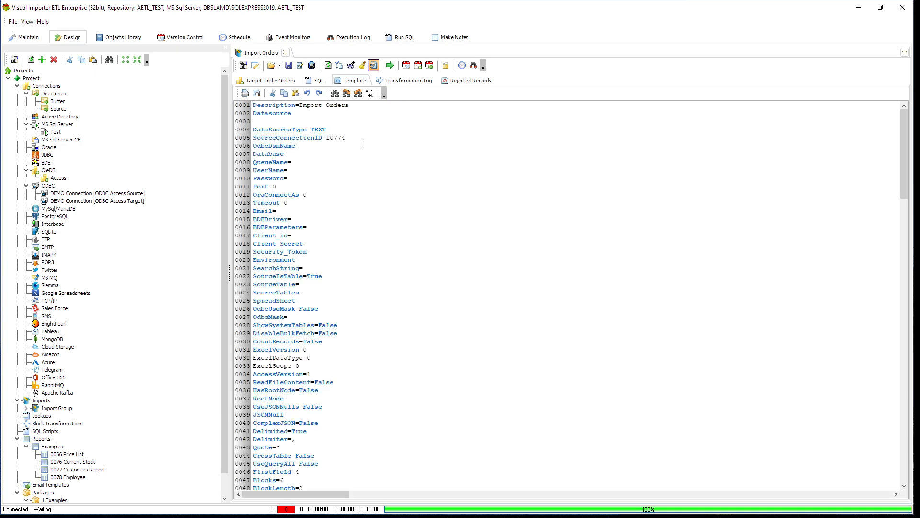
left_click(403, 82)
left_click(341, 245)
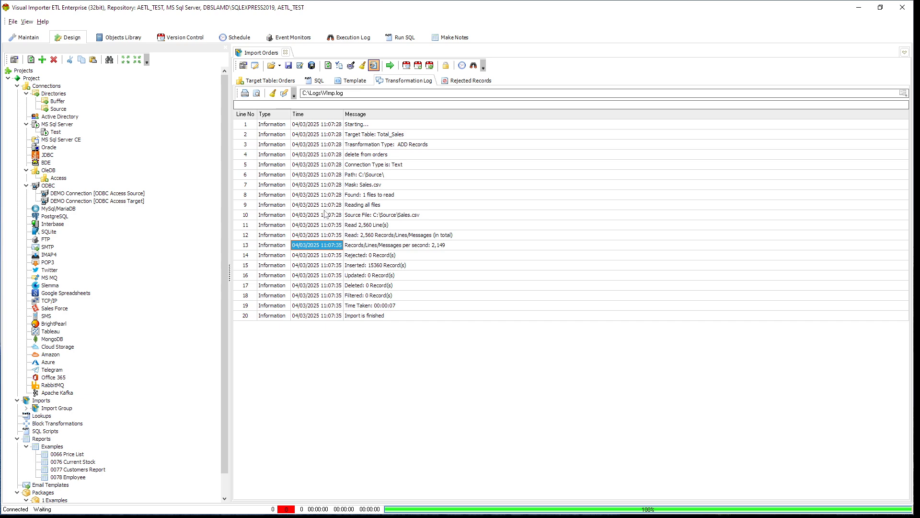
left_click(326, 214)
- Sort the transformation log by type, line number and time, and filter its entries by "found"
left_click(274, 115)
left_click(248, 115)
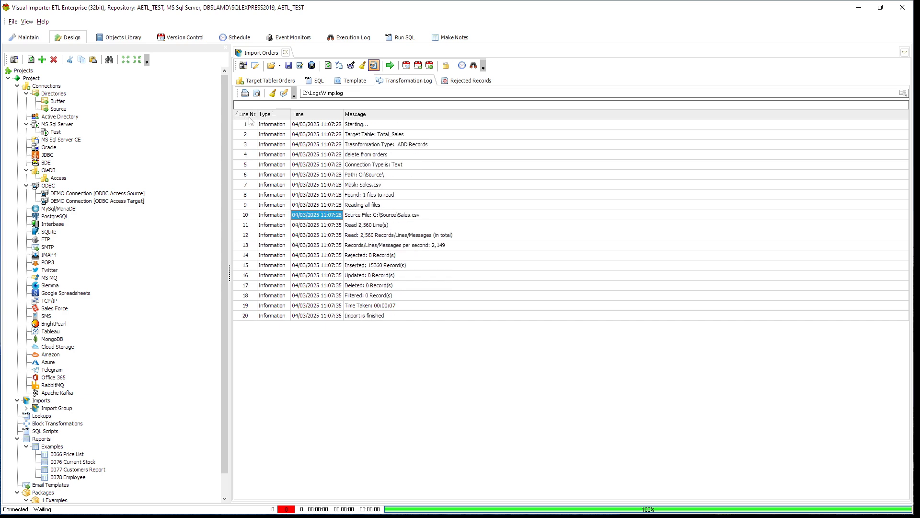
left_click(299, 114)
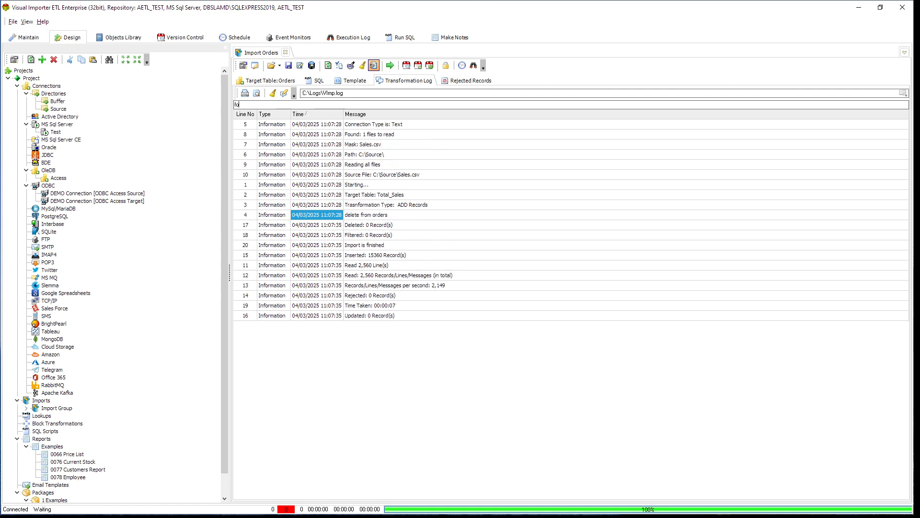
type("found")
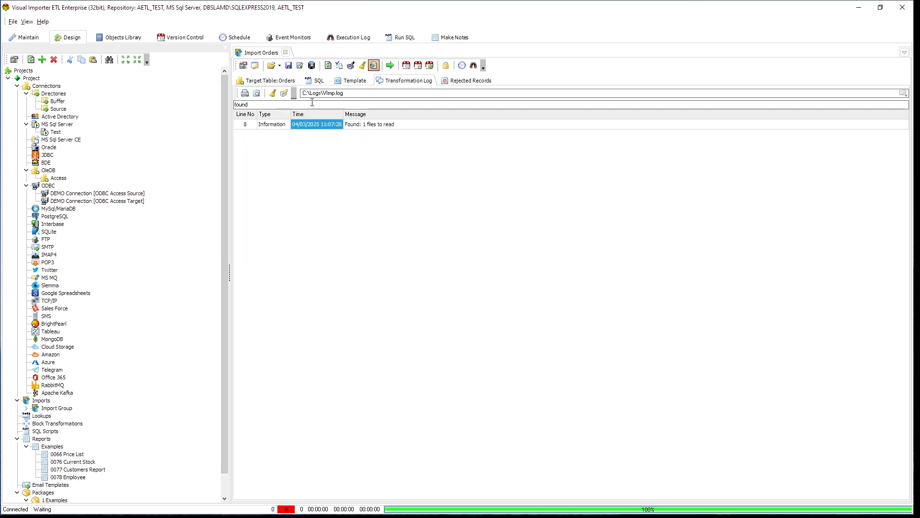
- Check the rejected records file and its path, and return to the Orders target table fields
left_click(470, 80)
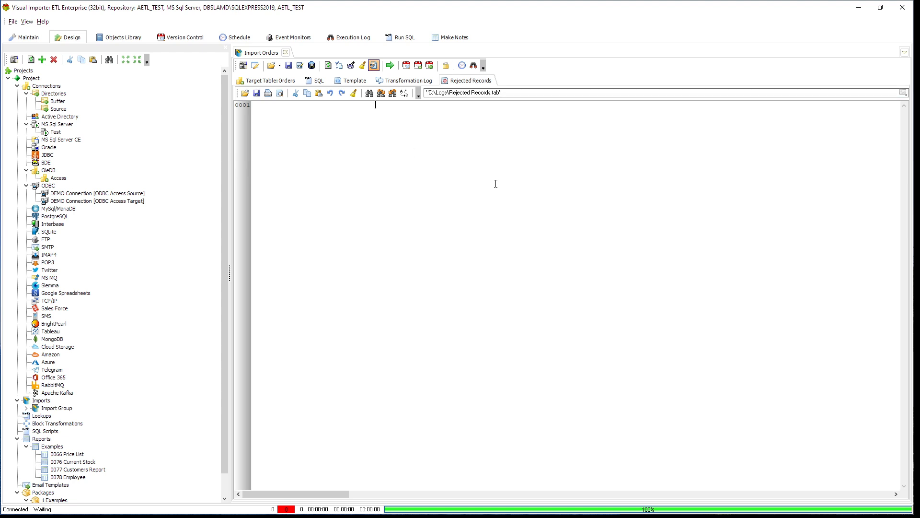
left_click_drag(517, 92, 416, 93)
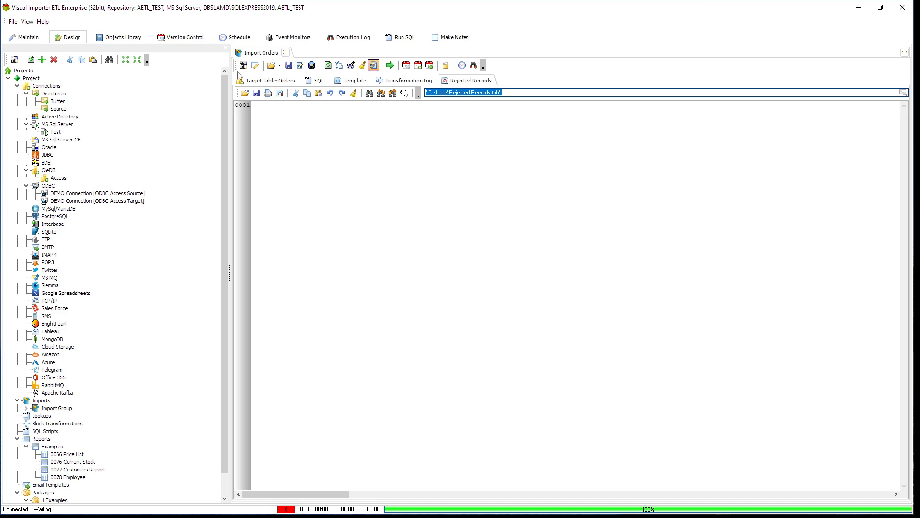
left_click(276, 81)
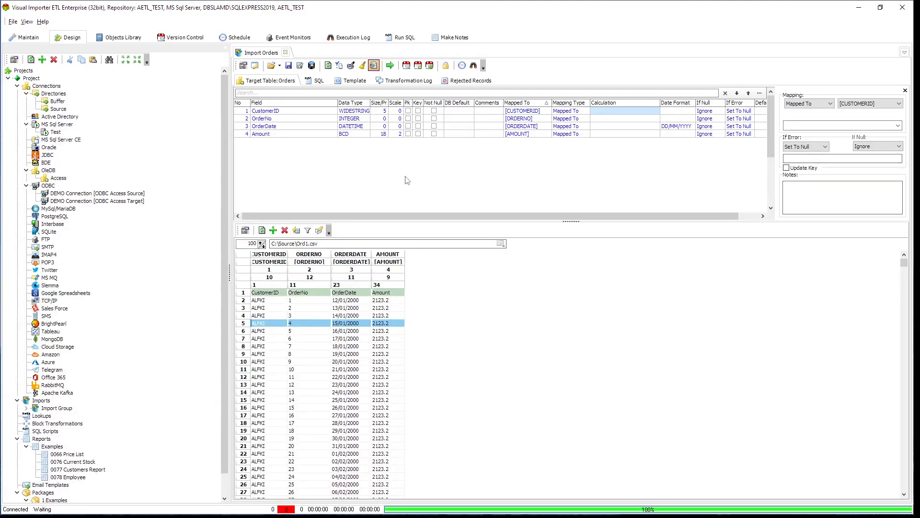
- Review the general, text and data reading restriction settings in the data source options
left_click(245, 231)
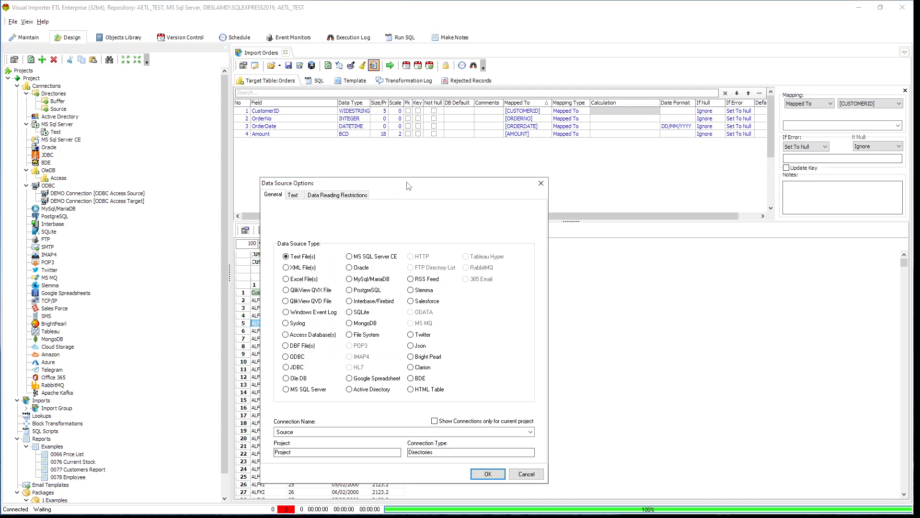
left_click_drag(409, 184, 420, 120)
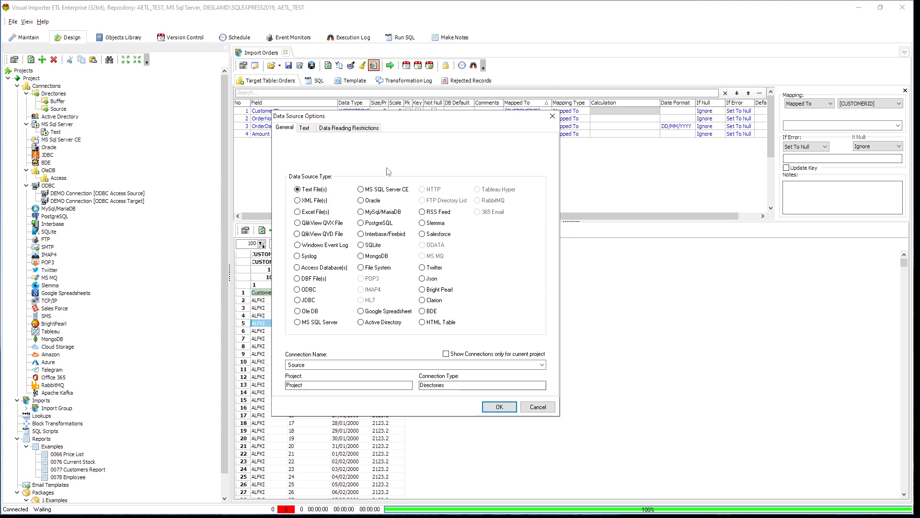
left_click(307, 128)
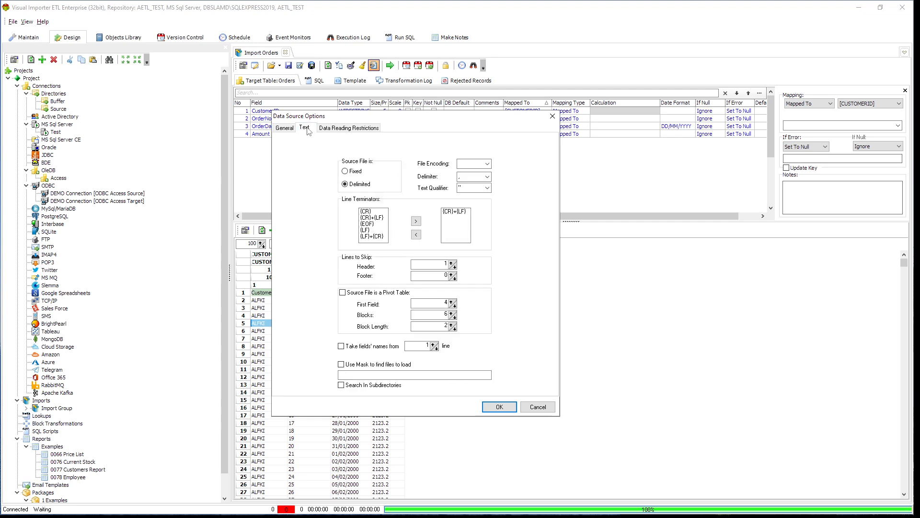
left_click(341, 128)
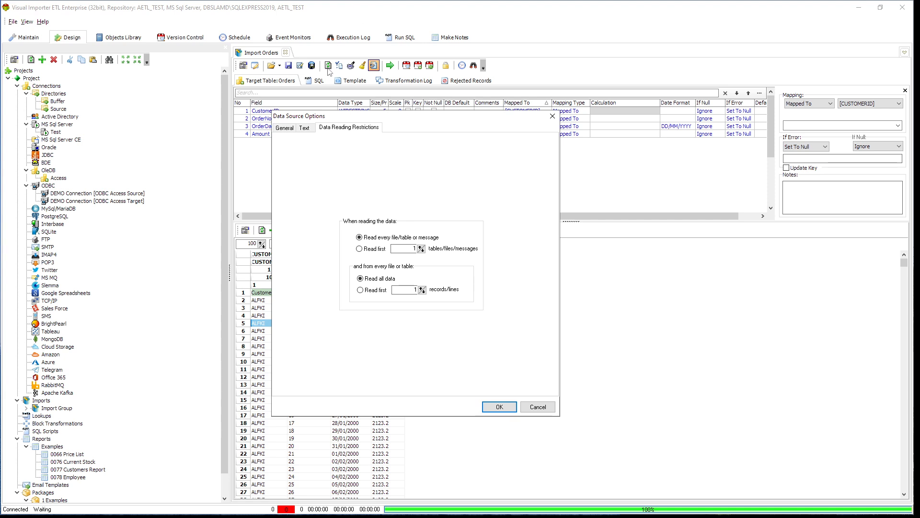
left_click(304, 129)
left_click(289, 129)
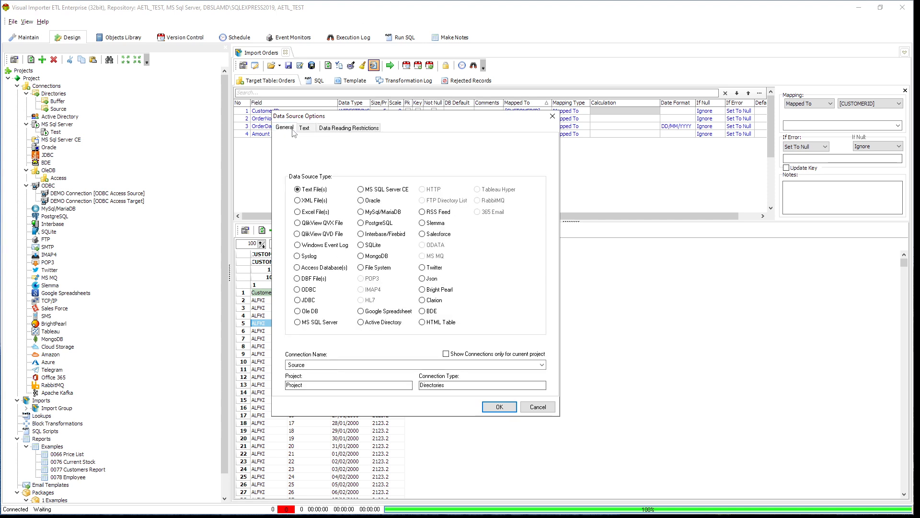
left_click(304, 129)
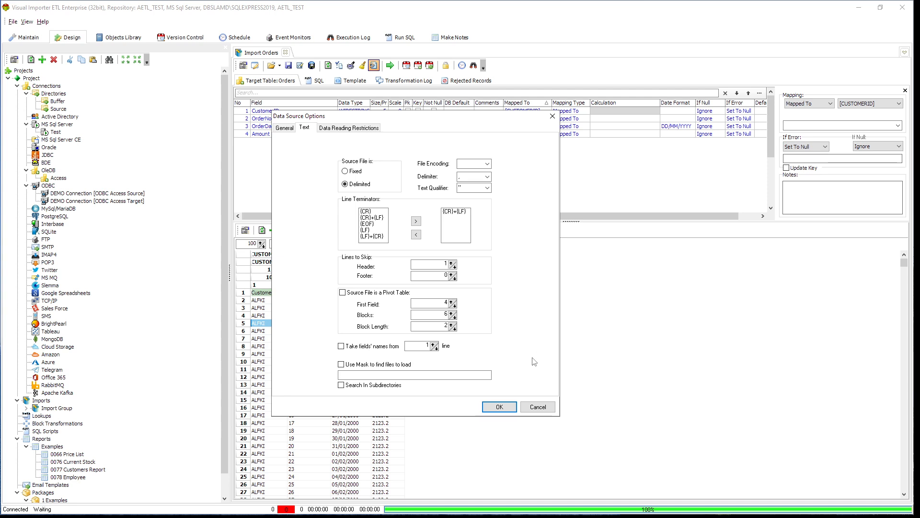
- Try the option to use a mask to find files to load, and cancel the data source options
left_click(349, 373)
left_click(342, 364)
left_click(341, 365)
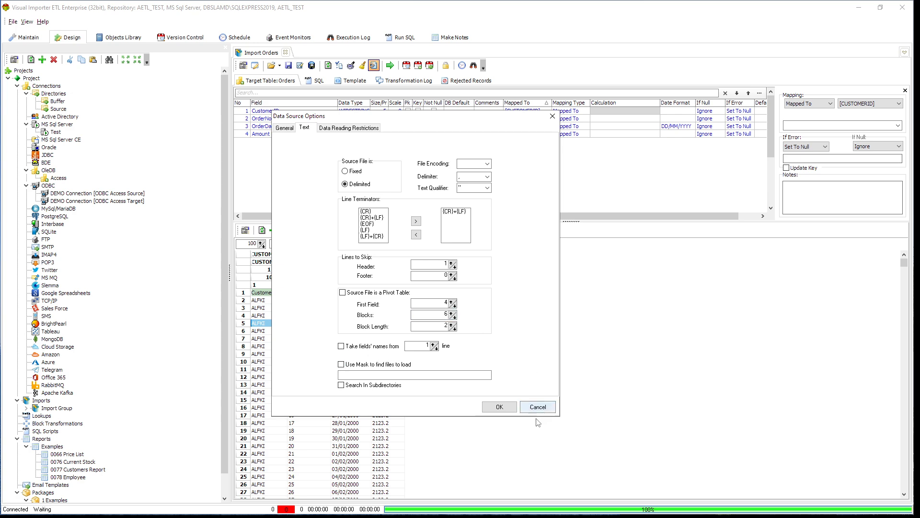
left_click(548, 408)
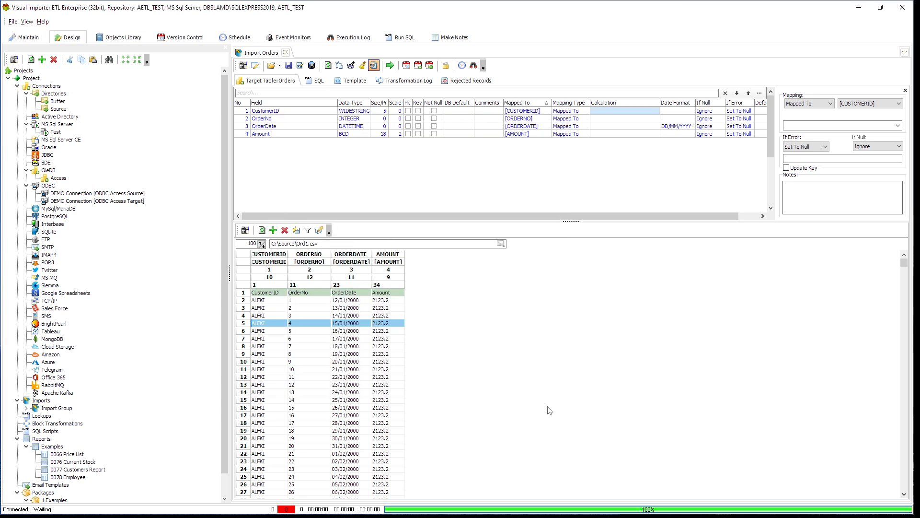
- Add a new column to the source data and delete it again
left_click(274, 230)
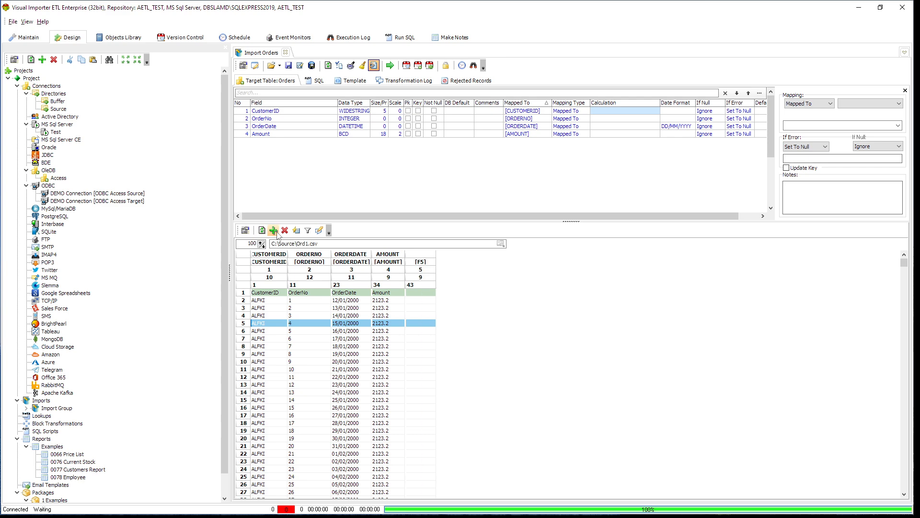
left_click(285, 232)
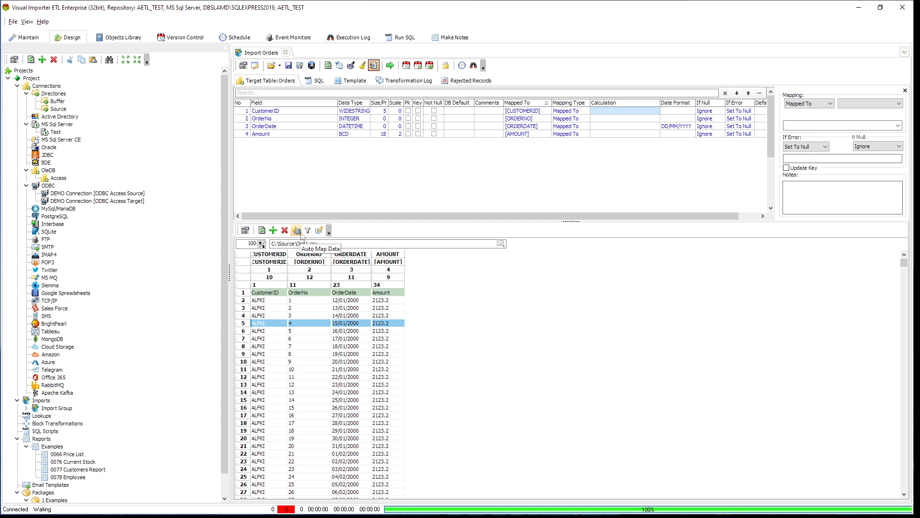
- Preview auto mapping by field names and view the filter's expression editor, cancelling both dialogs
left_click(297, 231)
left_click(639, 274)
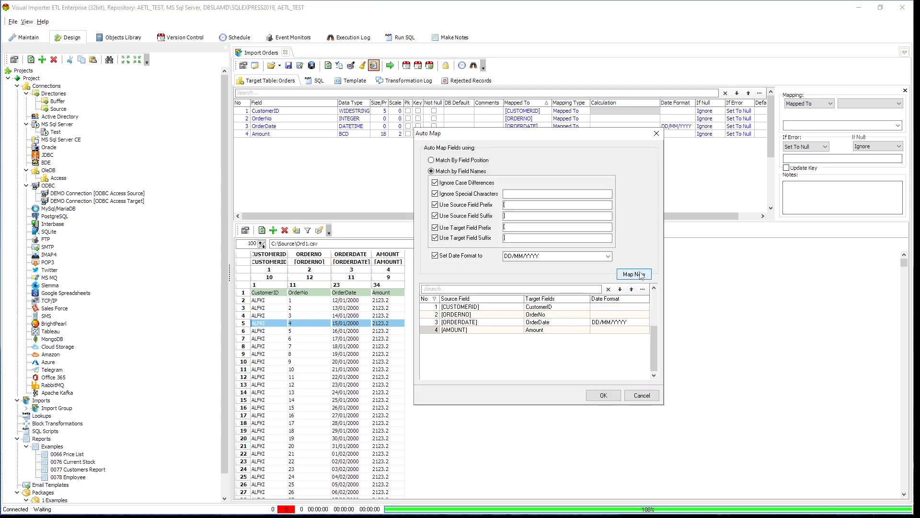
left_click(647, 395)
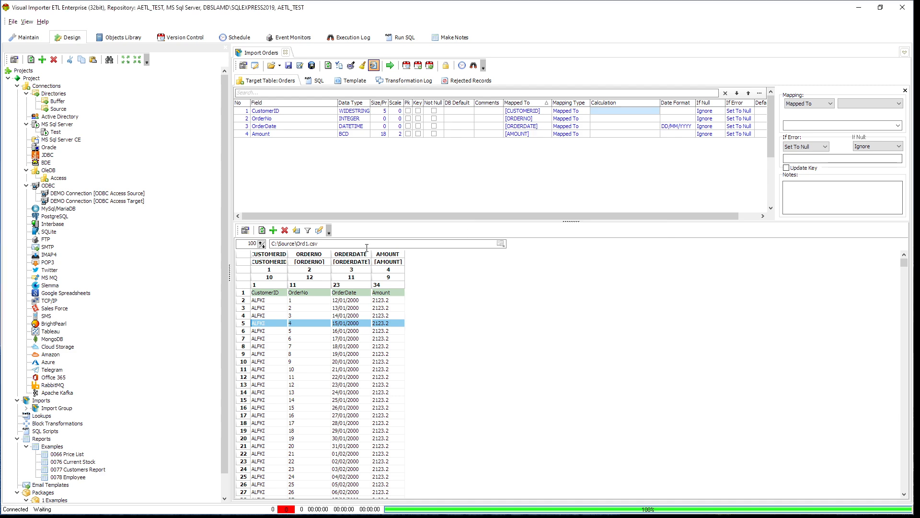
left_click(307, 231)
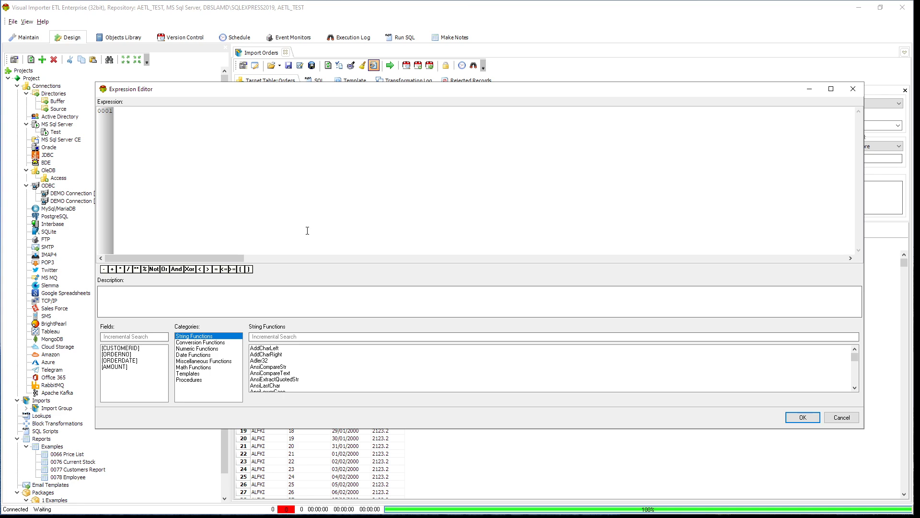
left_click(842, 417)
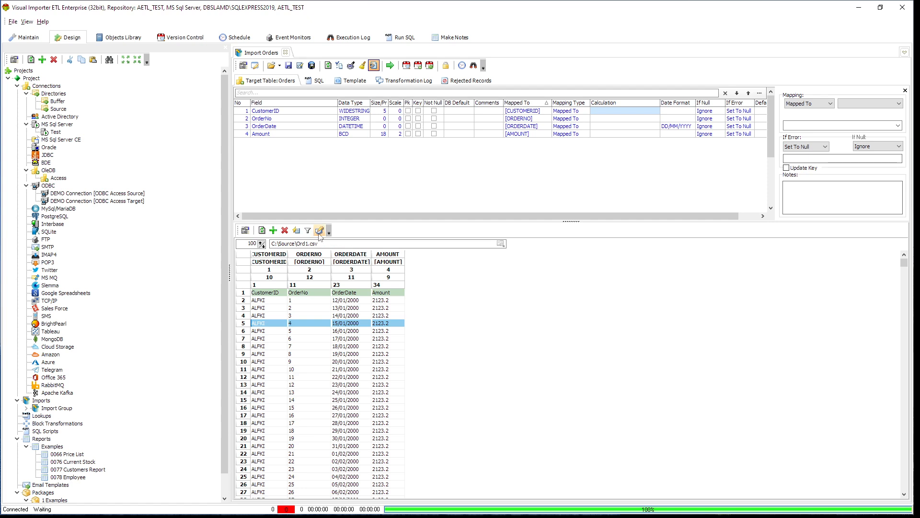
- Set If Error to Reject for all target fields
left_click(314, 296)
right_click(305, 119)
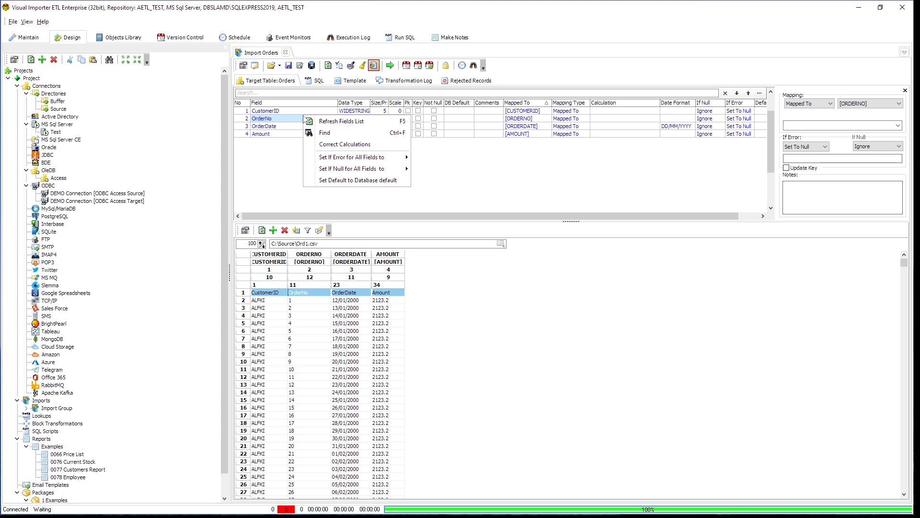
mouse_move(354, 161)
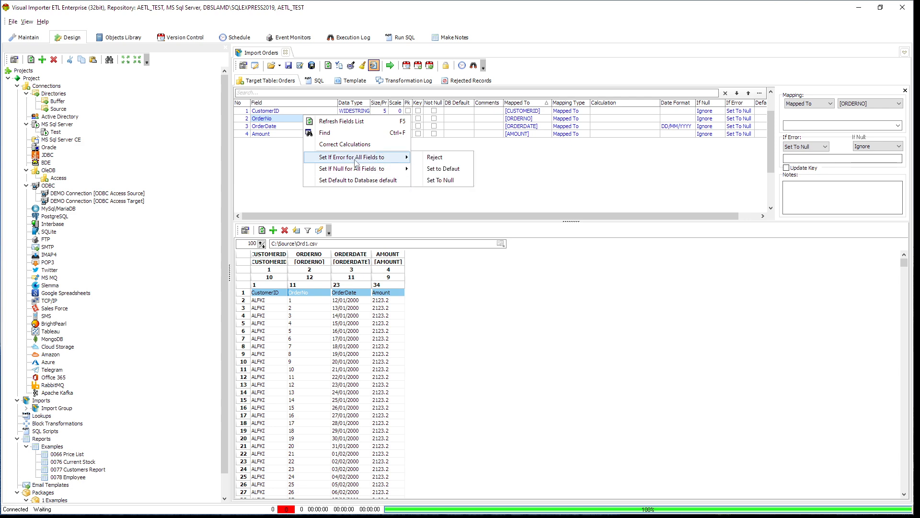
left_click(435, 157)
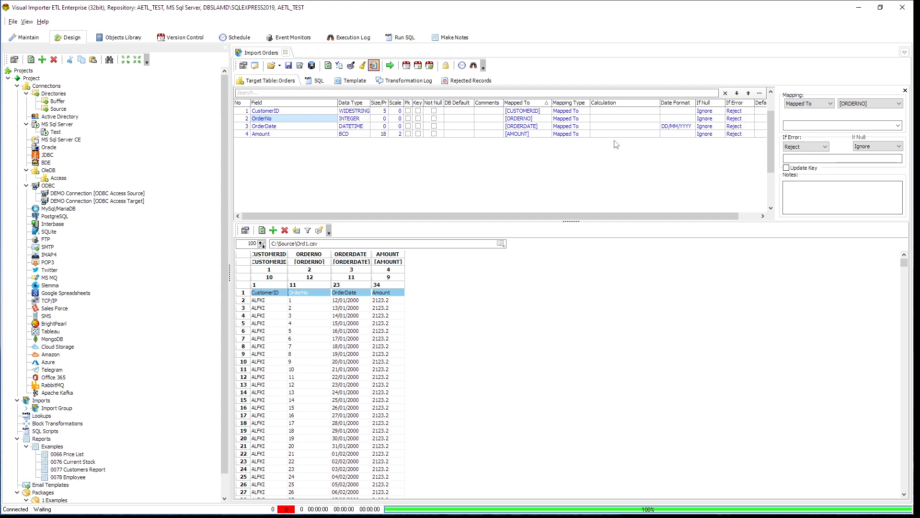
- Look over the bulk If Null and database default options for the target fields without applying any
right_click(305, 123)
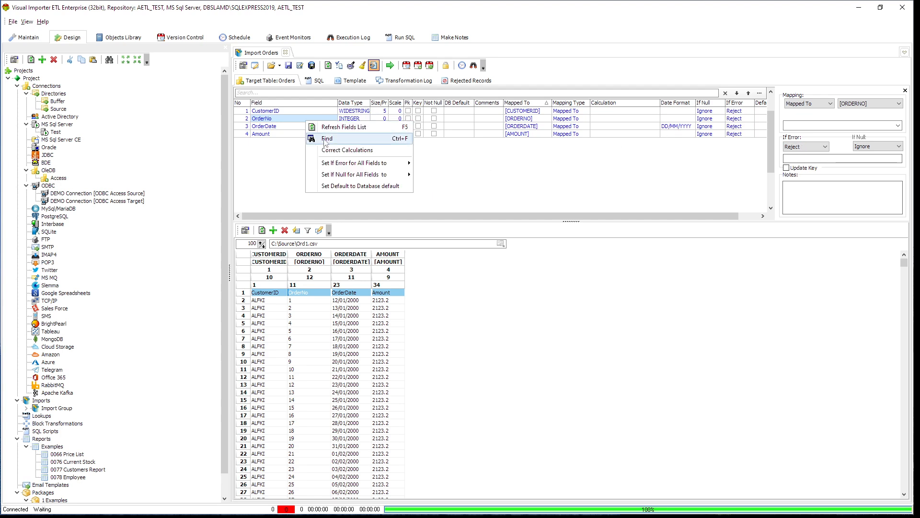
mouse_move(365, 175)
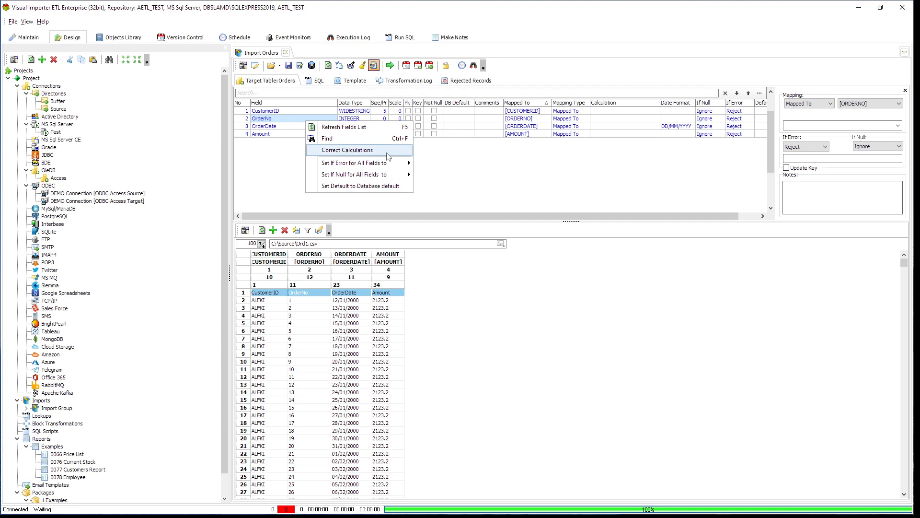
left_click(361, 301)
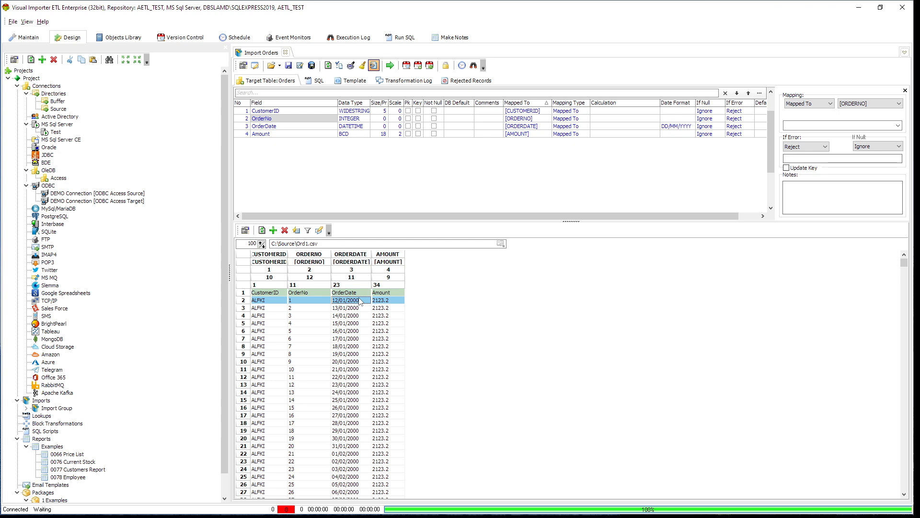
- Generate a table creation script from the source data and dismiss the notification
right_click(361, 302)
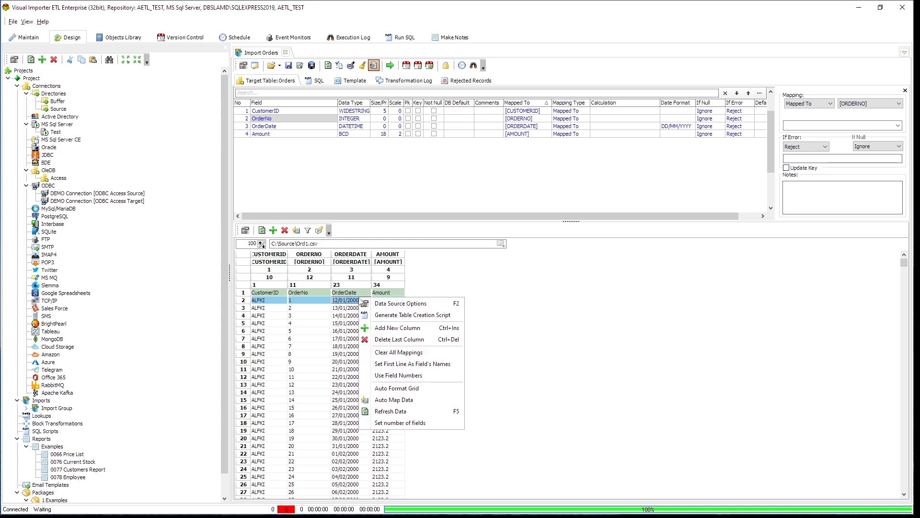
left_click(432, 318)
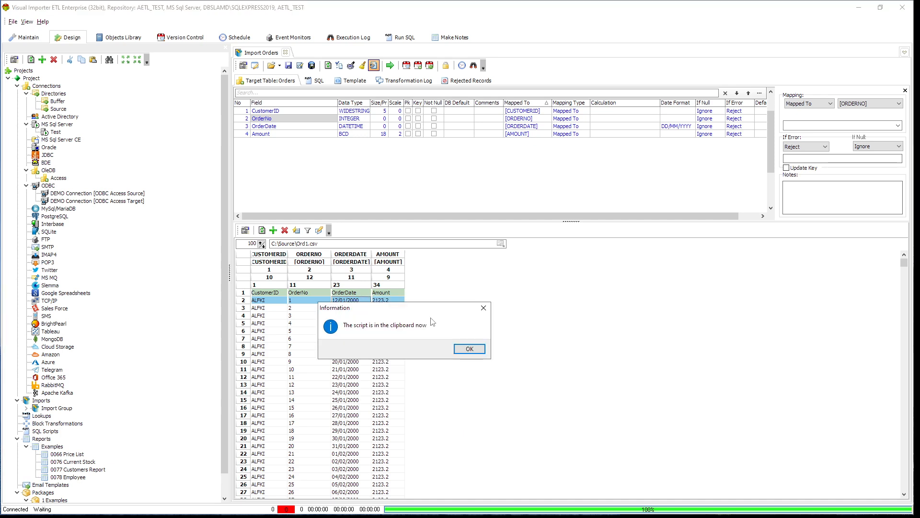
left_click(480, 352)
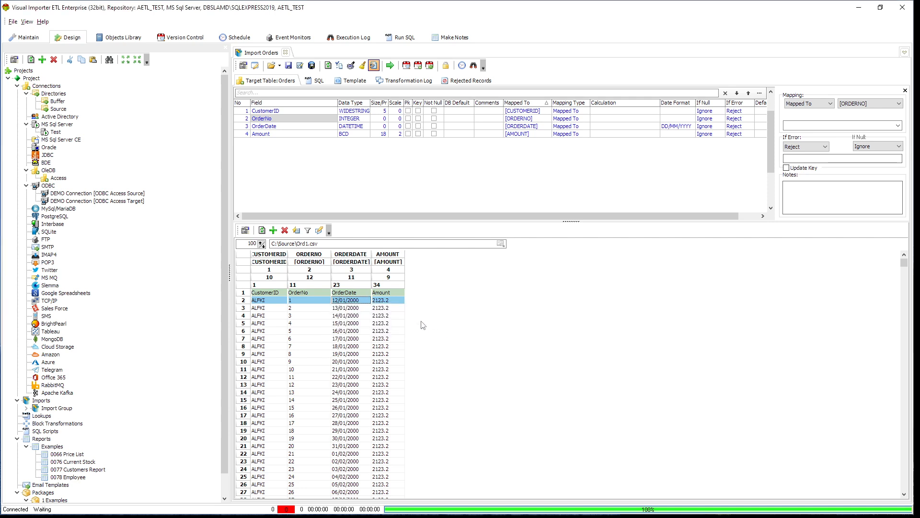
- Start setting the first line as field names for the source data and select the line number for replacement
right_click(361, 299)
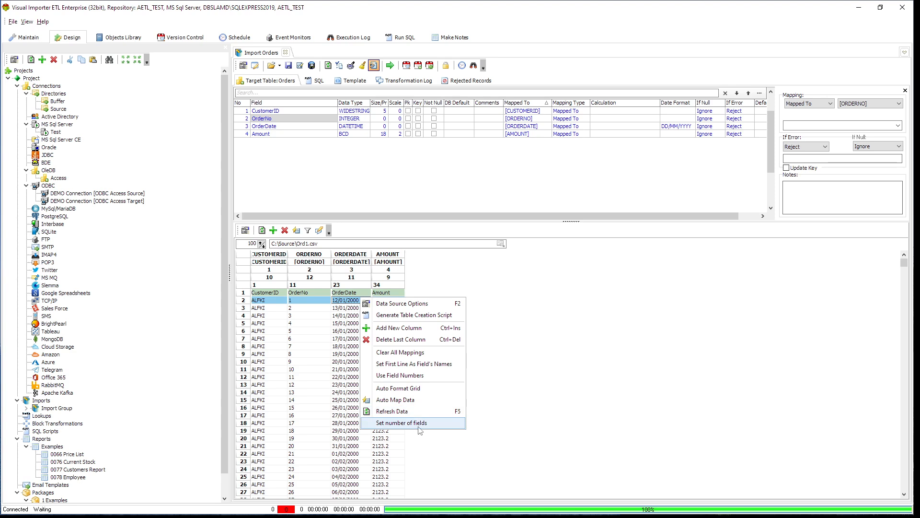
left_click(444, 365)
left_click(448, 328)
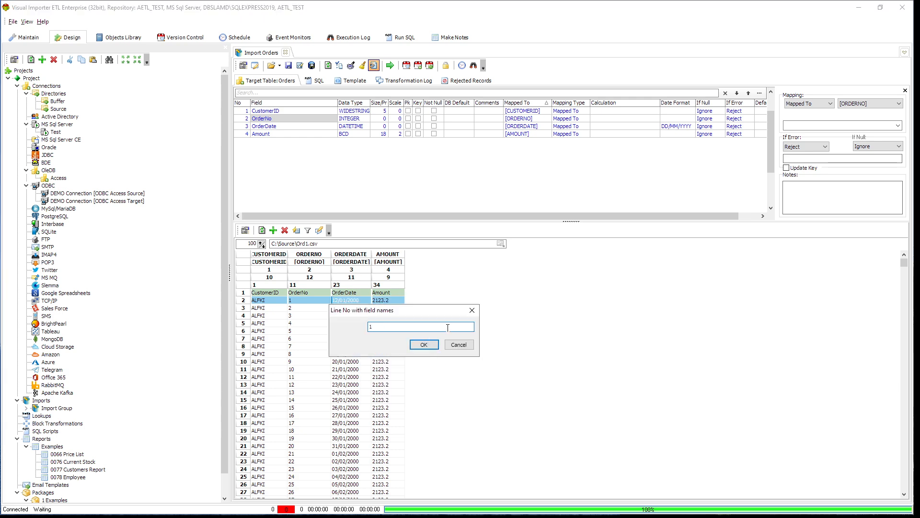
double_click(398, 328)
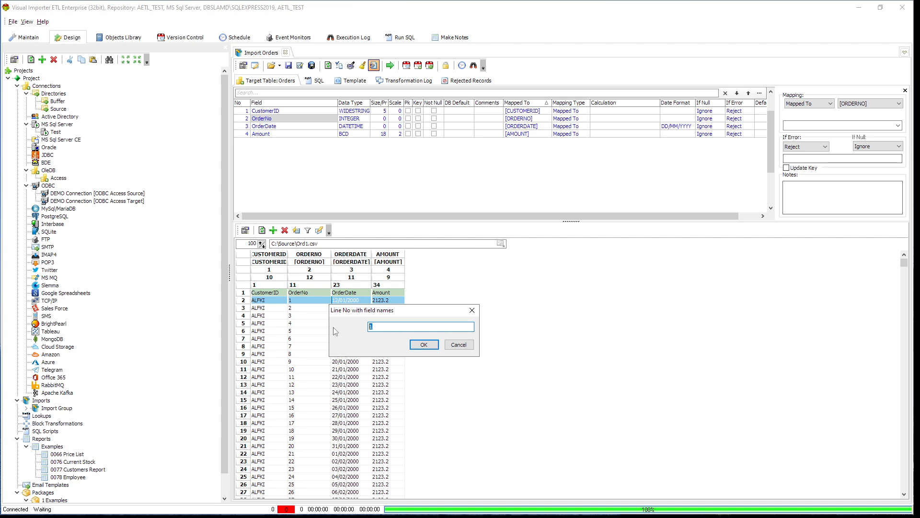